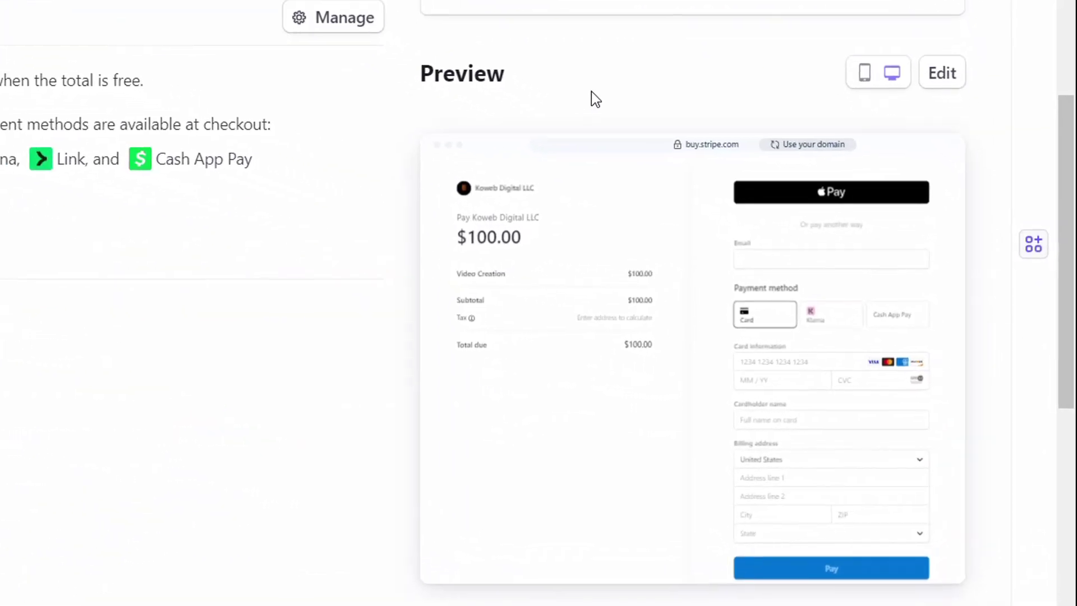
# Step: Scroll through the Preview panel of the $100.00 Video Creation payment link checkout
pyautogui.scroll(-2, 591, 94)
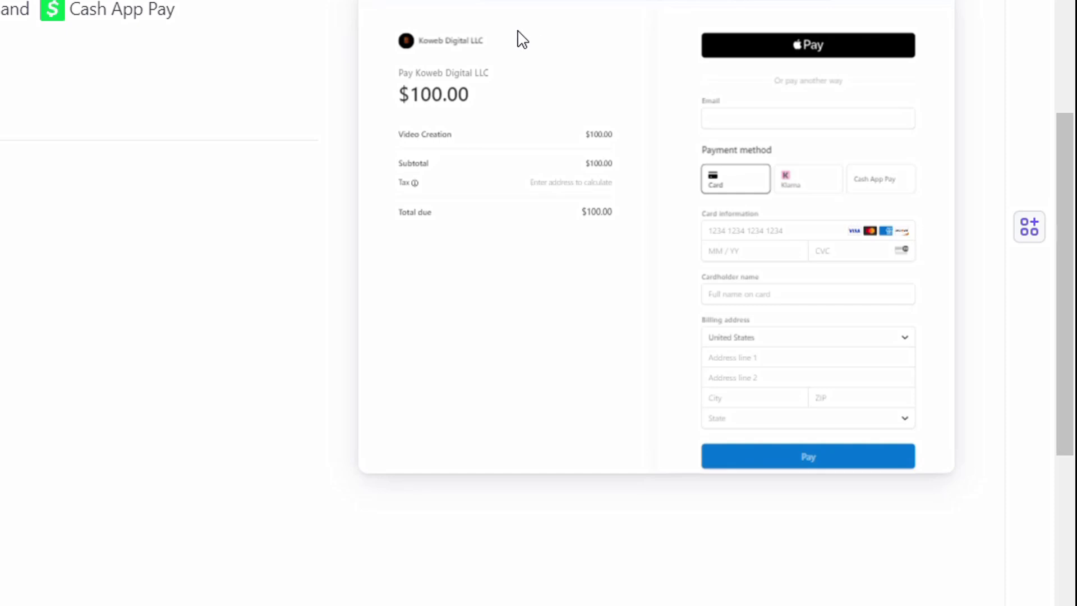
pyautogui.scroll(2, 492, 3)
pyautogui.scroll(-2, 488, 11)
pyautogui.scroll(-2, 499, 33)
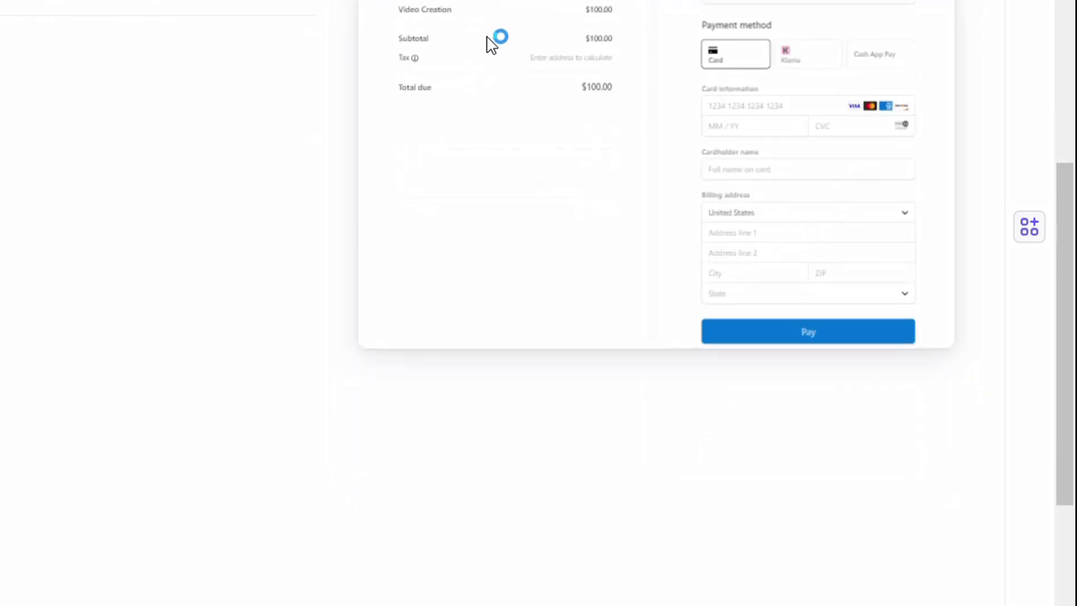
pyautogui.scroll(4, 491, 37)
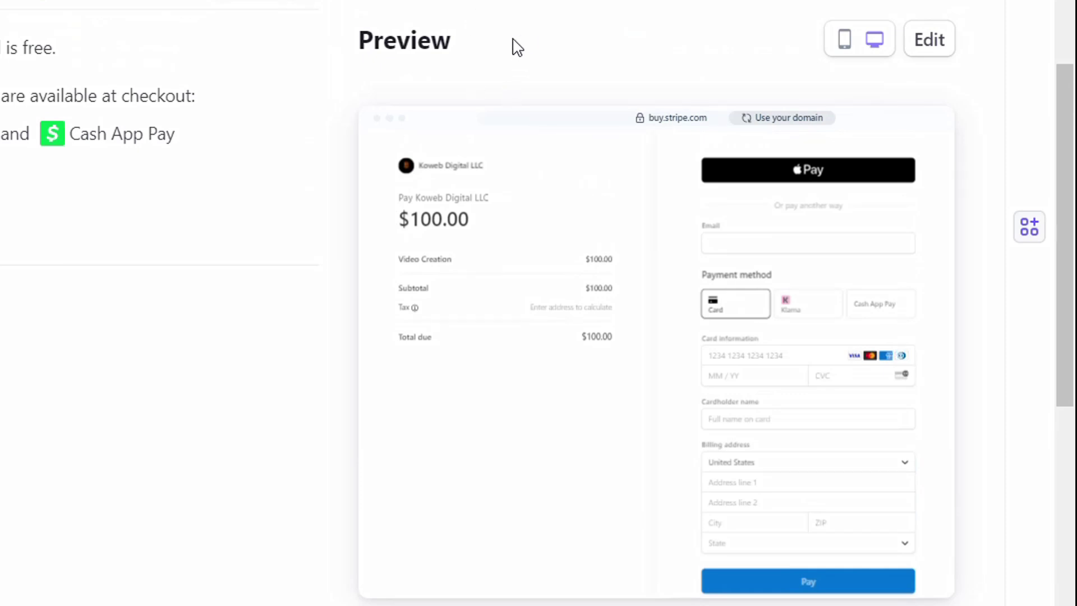
pyautogui.scroll(-2, 555, 61)
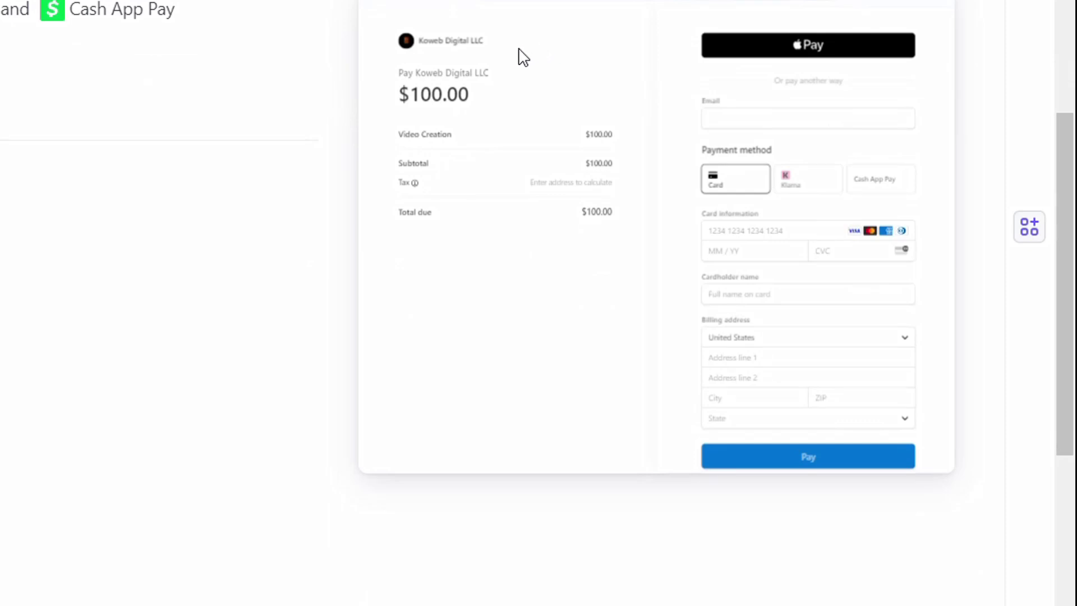
pyautogui.scroll(2, 522, 53)
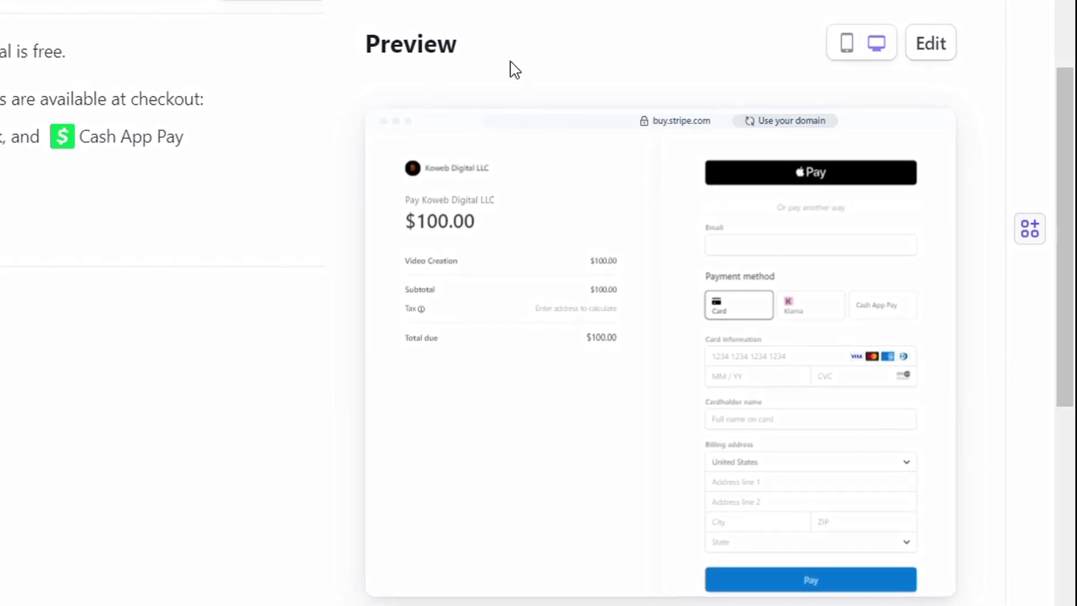
pyautogui.scroll(-2, 561, 106)
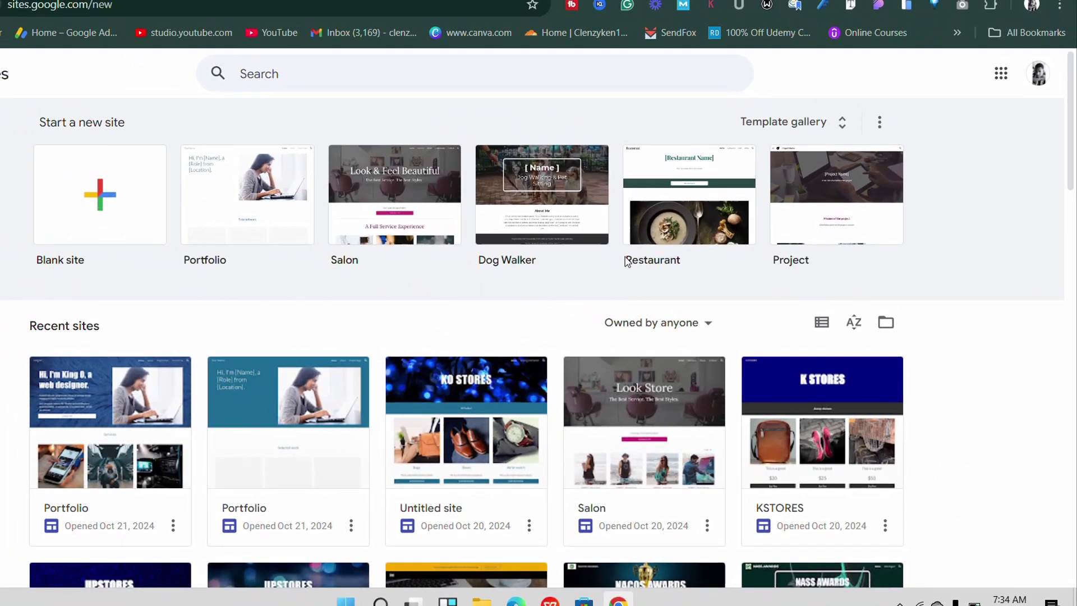
pyautogui.scroll(-2, 478, 305)
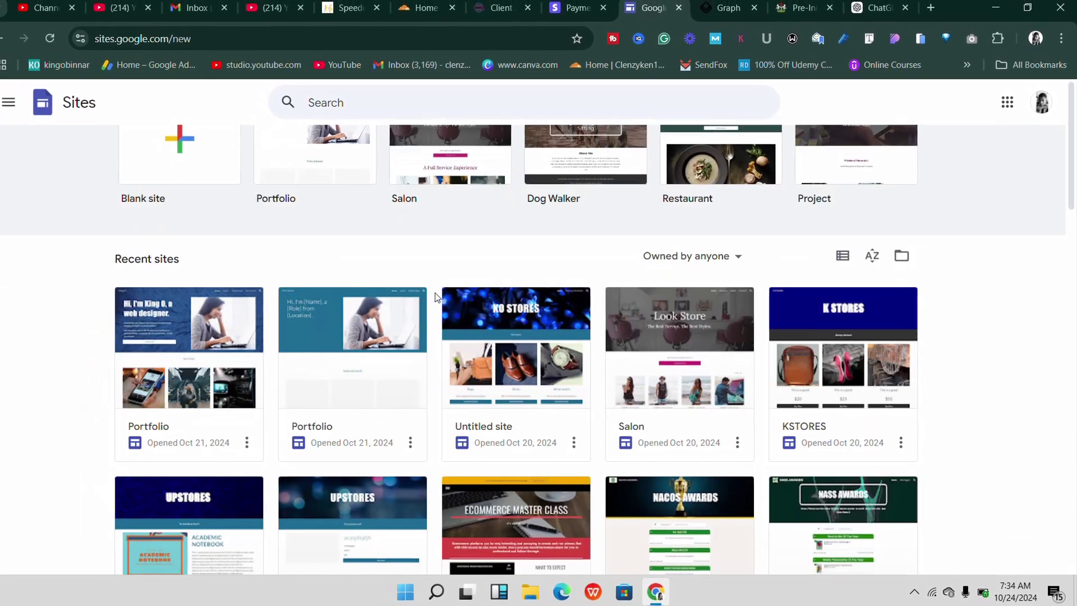
pyautogui.scroll(-2, 393, 300)
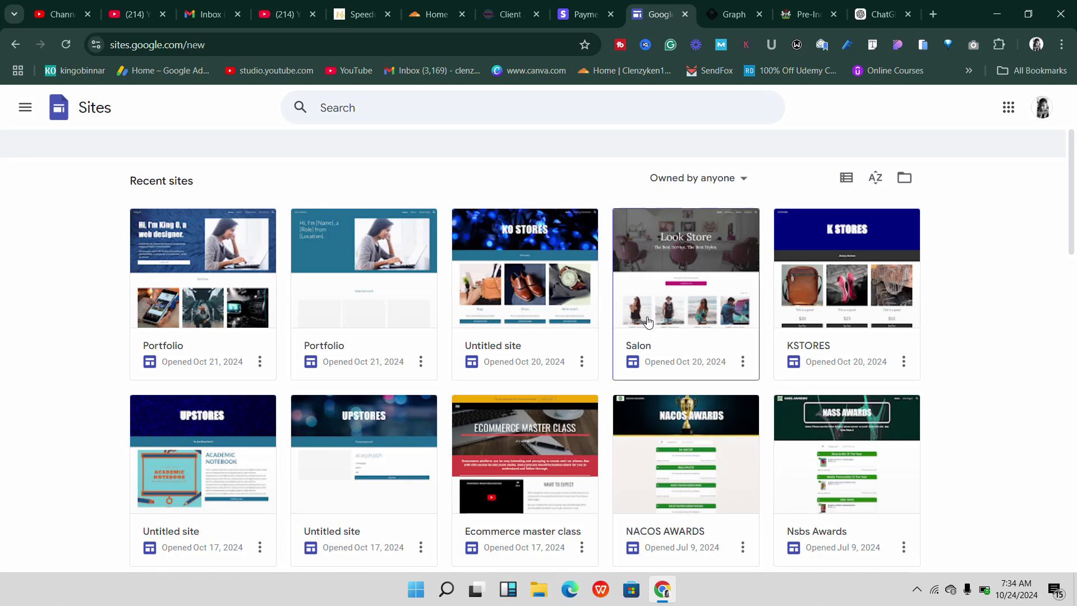
pyautogui.scroll(-2, 434, 352)
pyautogui.scroll(3, 401, 353)
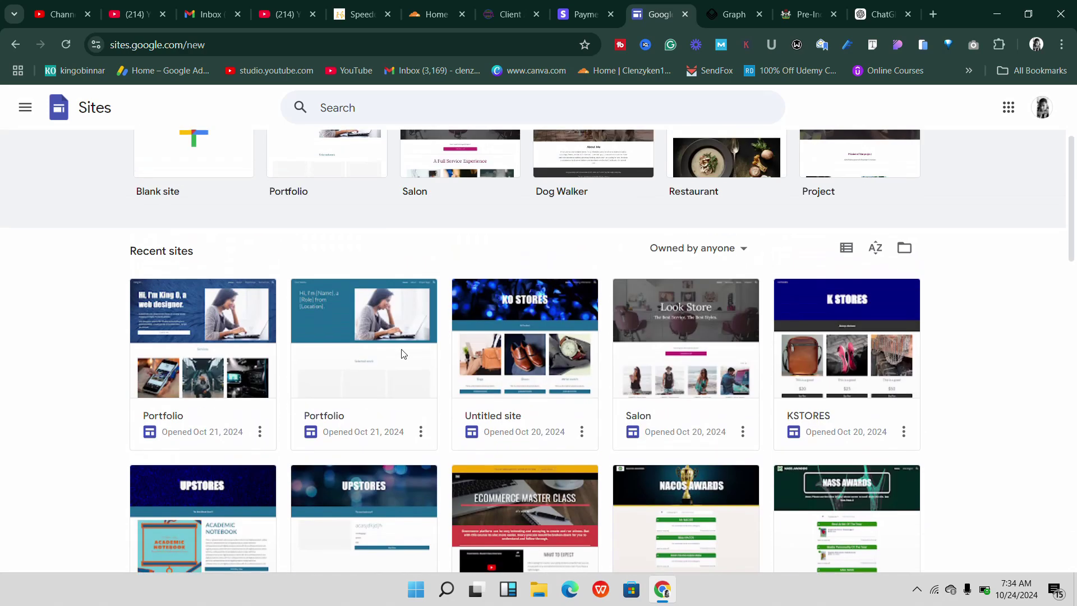
pyautogui.scroll(-3, 378, 343)
pyautogui.scroll(-3, 617, 306)
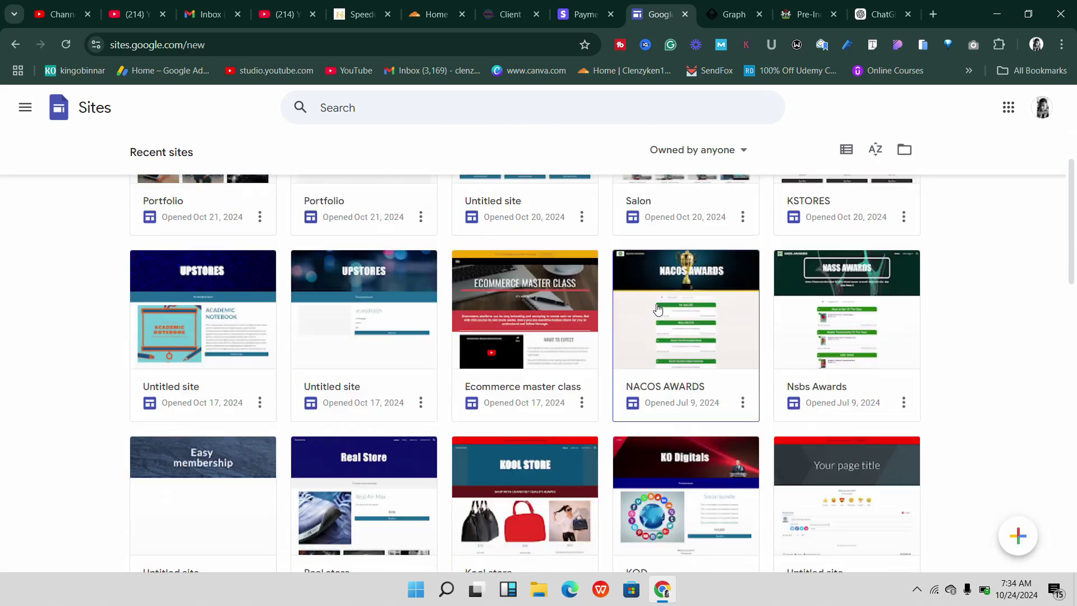
pyautogui.scroll(2, 449, 284)
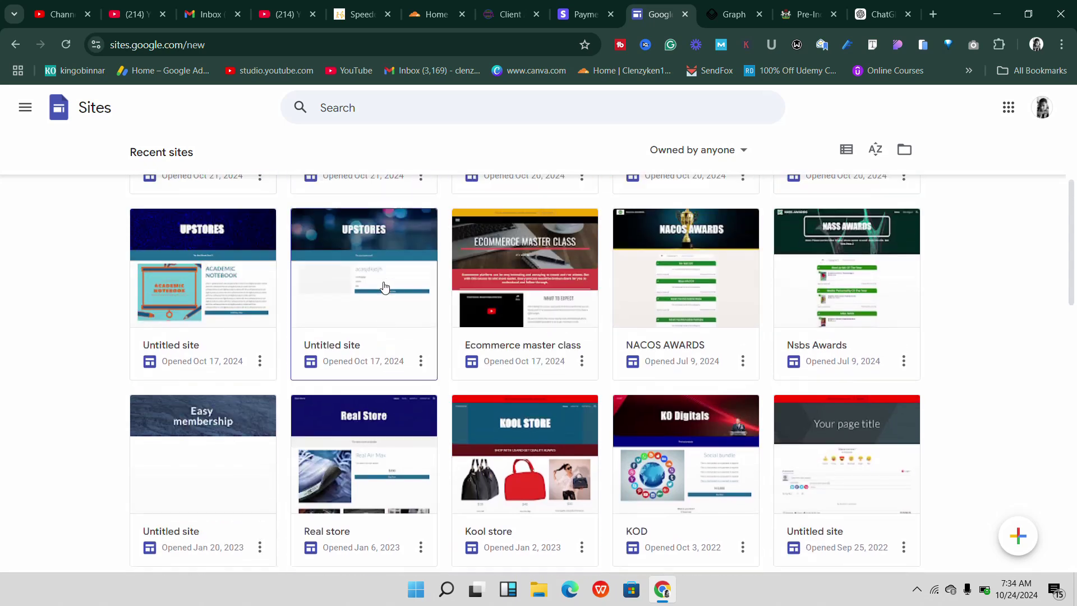
pyautogui.scroll(-2, 591, 325)
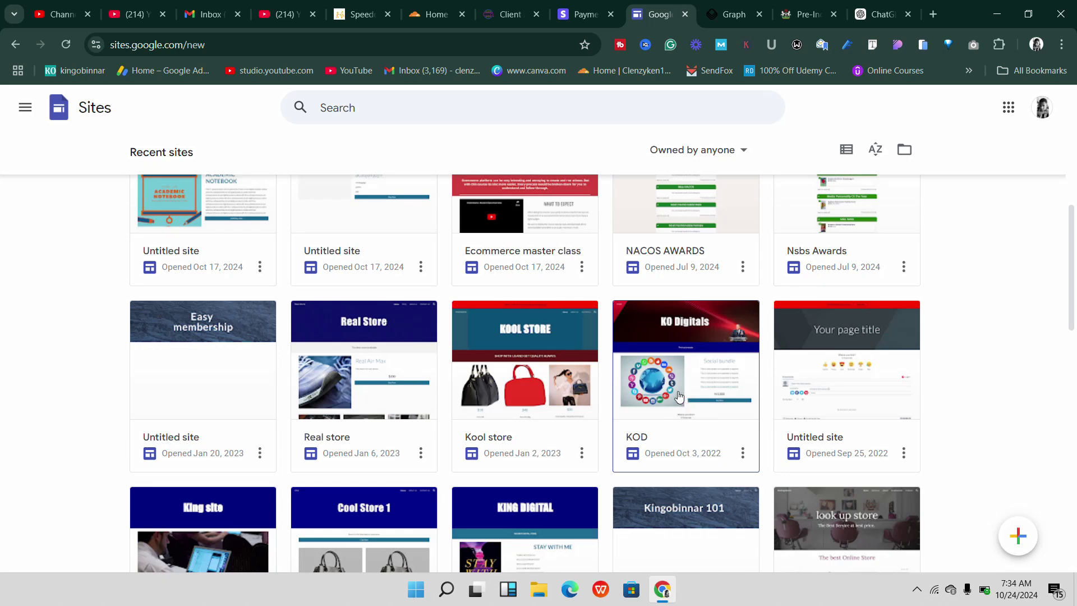
pyautogui.rightClick(680, 396)
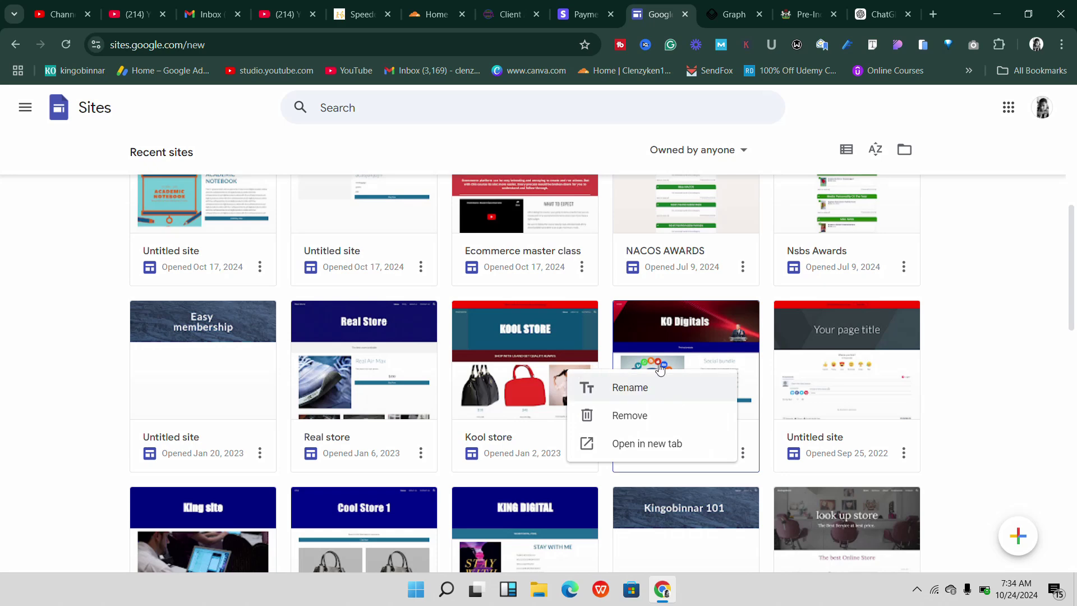
pyautogui.click(696, 359)
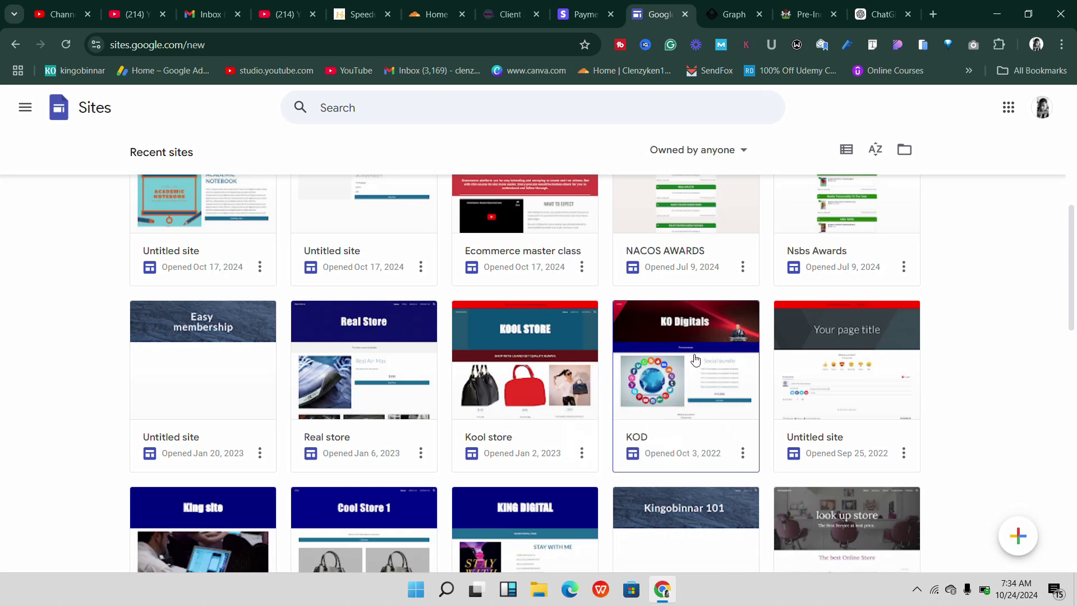
pyautogui.click(657, 374)
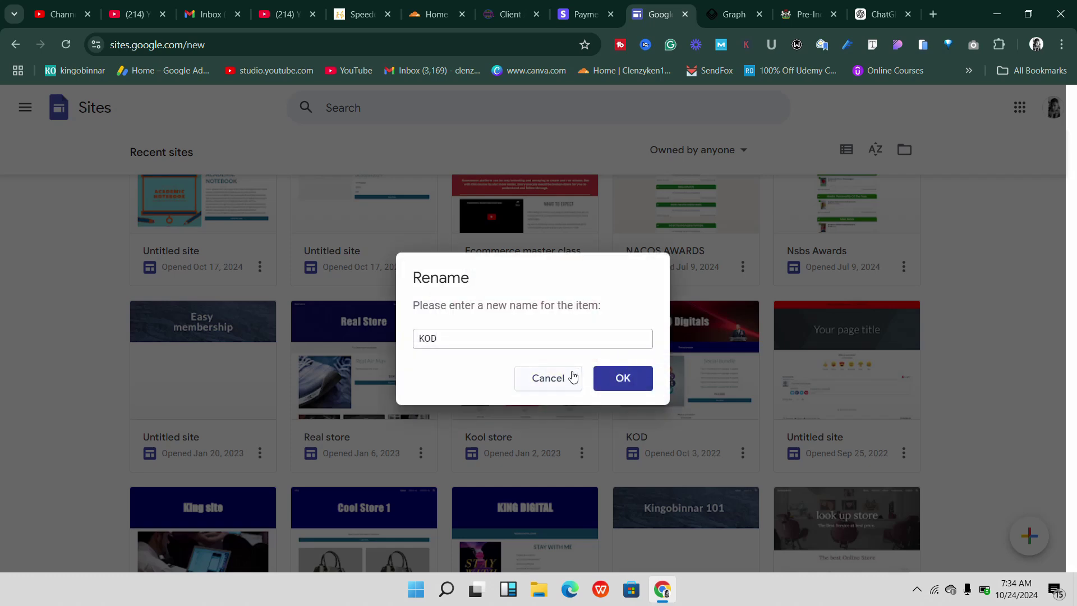
pyautogui.click(557, 377)
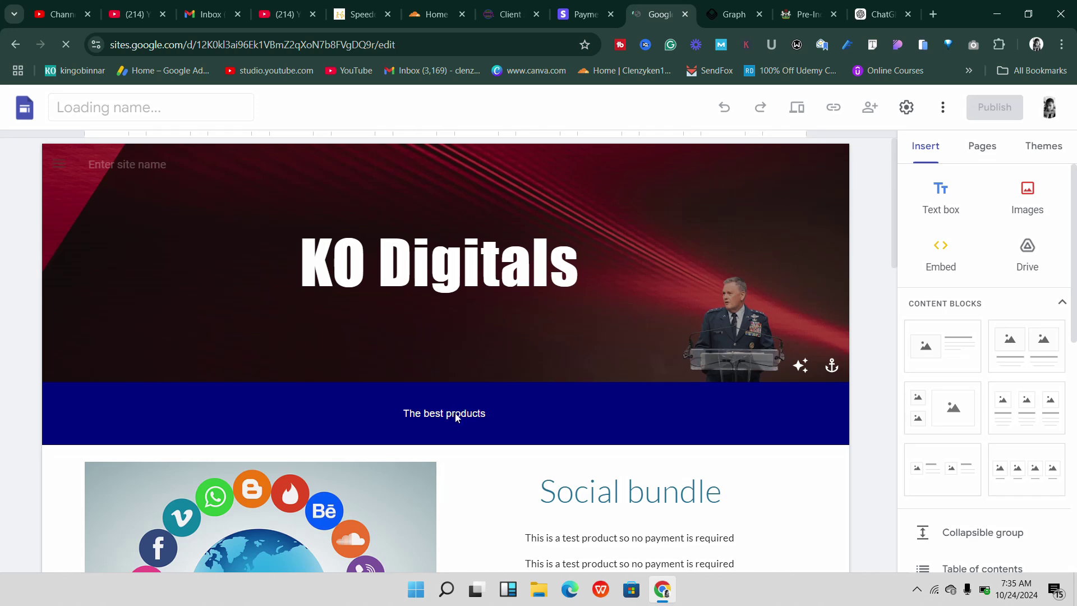
# Step: Below the KOD page's PayPal buttons, deselect the embed and bring up the insert wheel
pyautogui.scroll(-5, 457, 416)
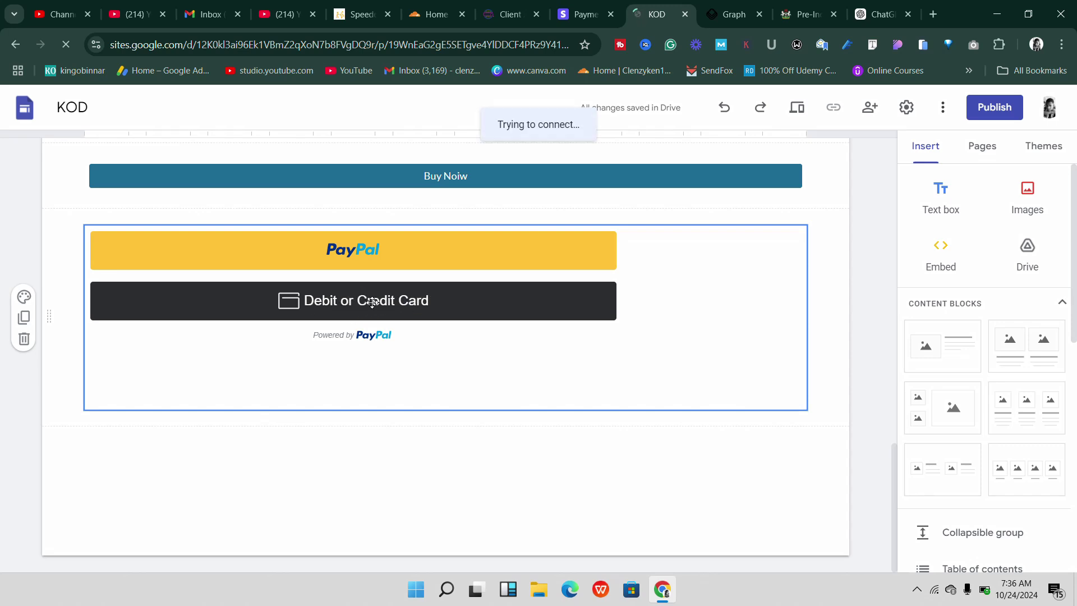
pyautogui.click(432, 455)
pyautogui.doubleClick(427, 456)
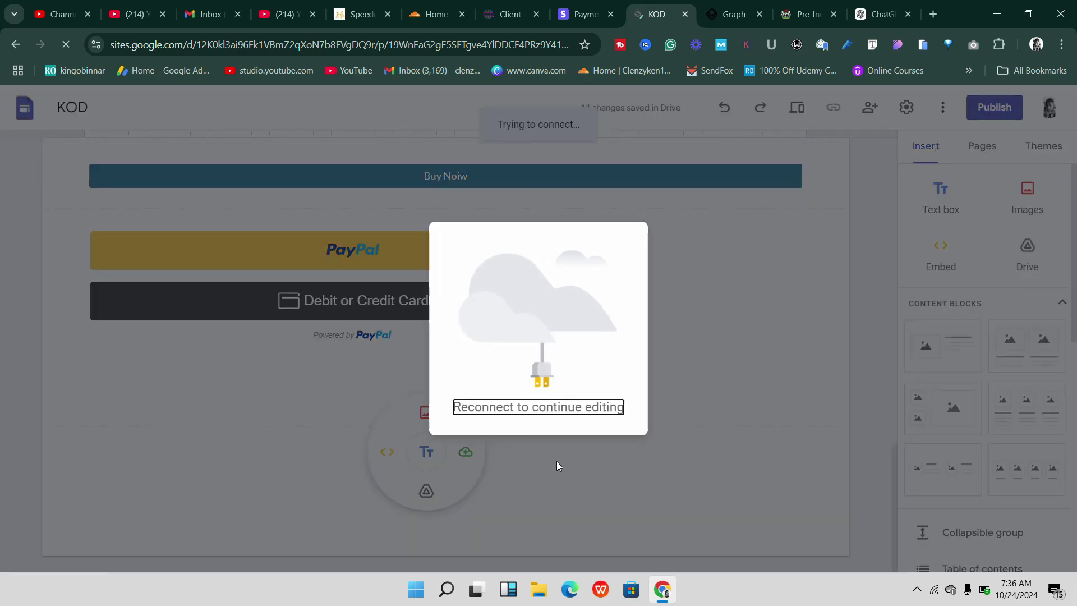
pyautogui.click(917, 589)
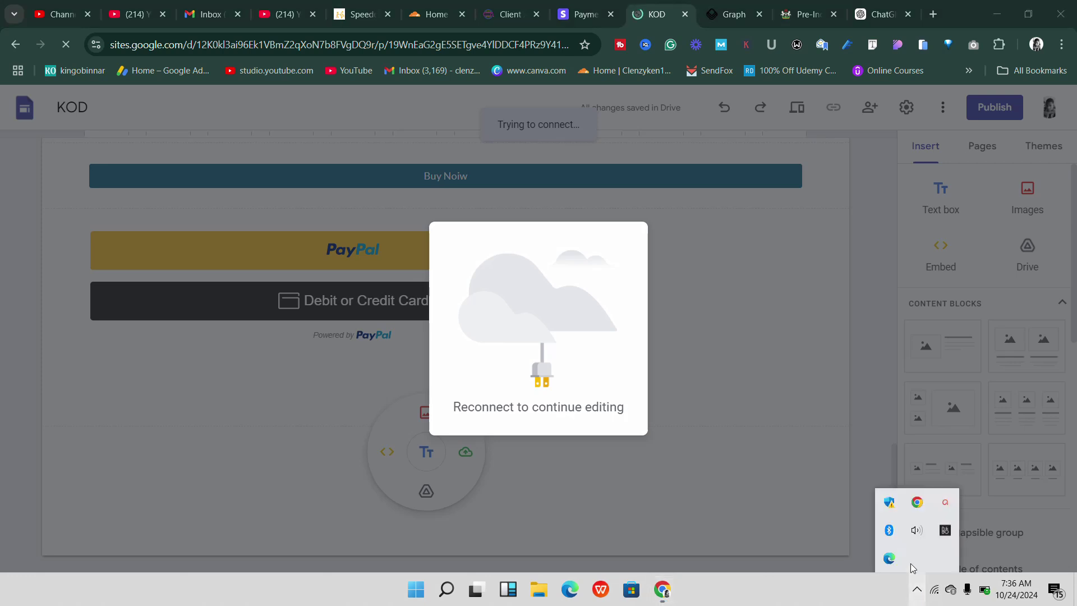
pyautogui.click(944, 530)
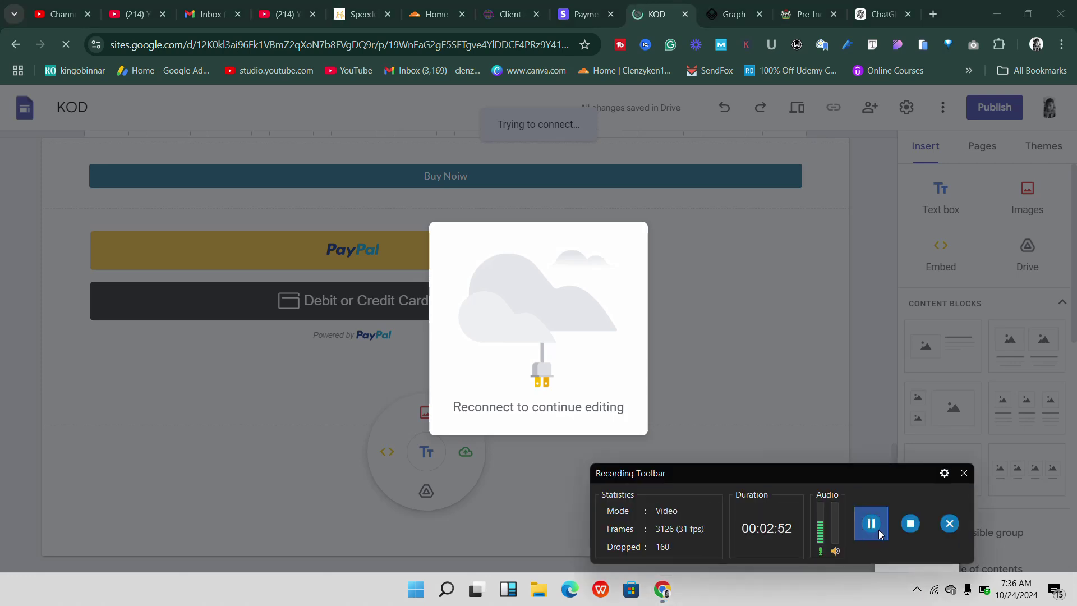
pyautogui.moveTo(833, 481); pyautogui.dragTo(919, 581)
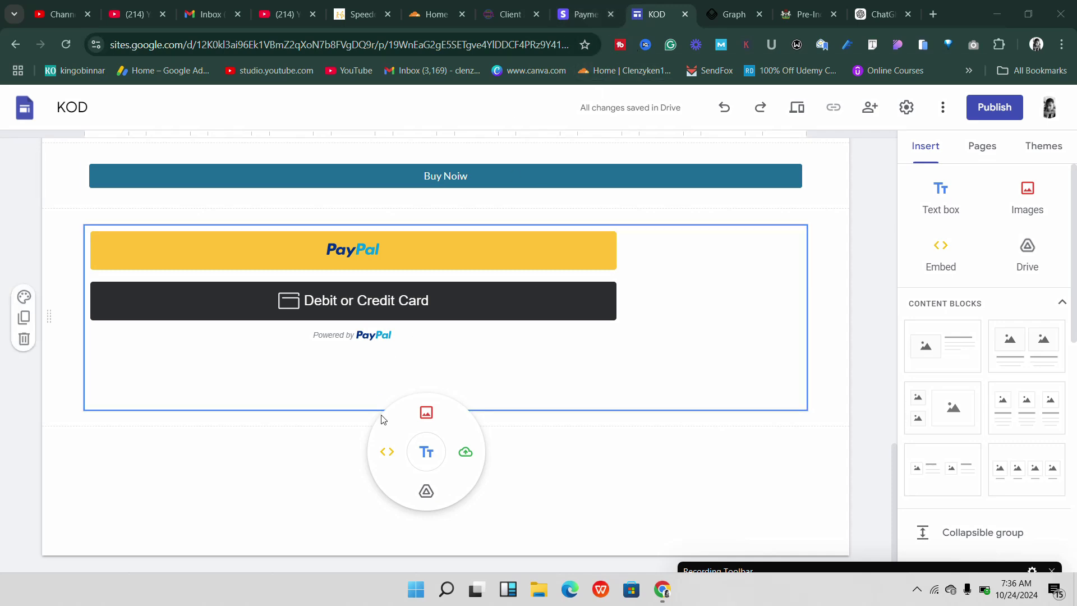
# Step: Start an Embed in Embed code mode, then return to the Stripe payment link
pyautogui.click(388, 459)
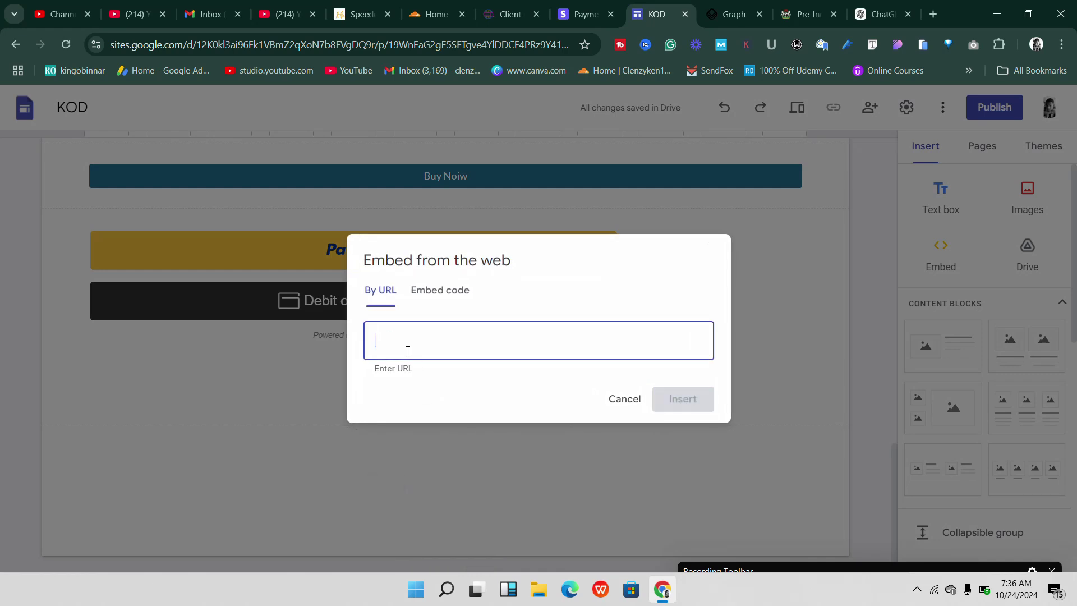
pyautogui.click(428, 296)
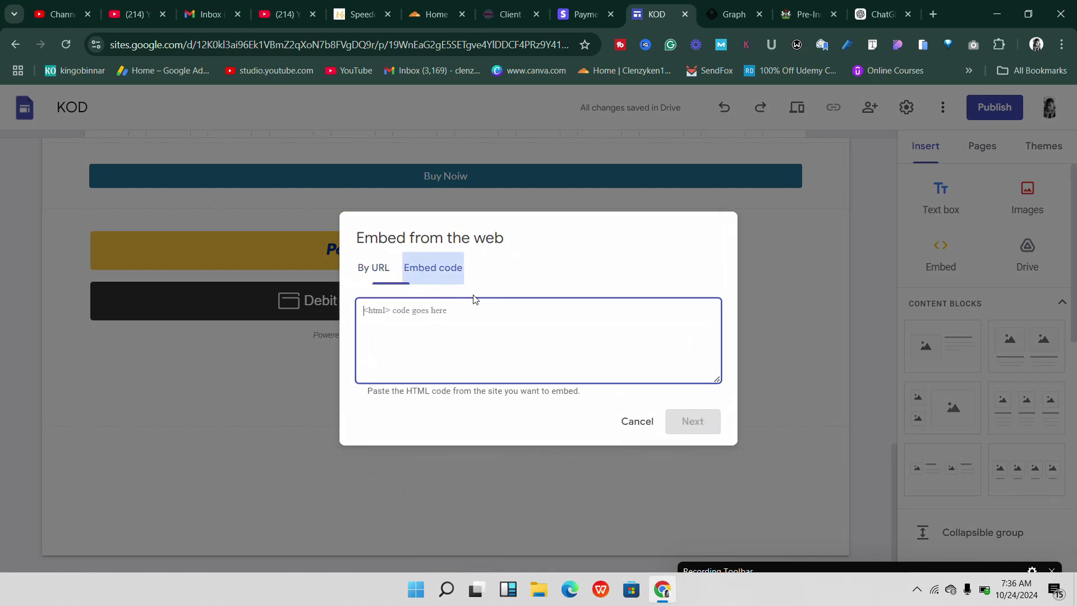
pyautogui.click(585, 14)
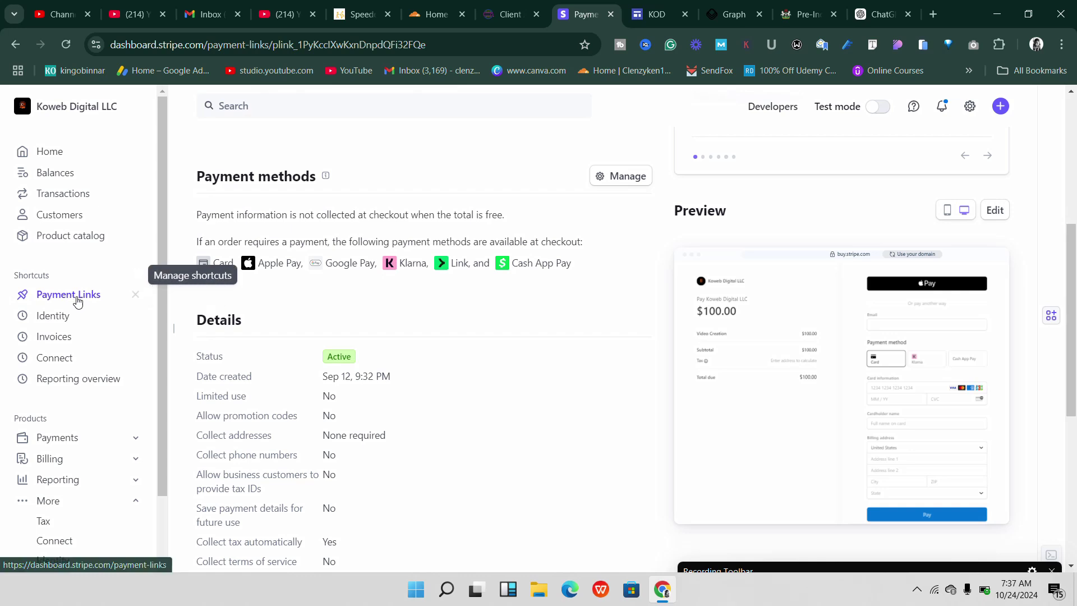
# Step: Open the $100.00 USD Video Creation payment link from the Payment Links list
pyautogui.click(79, 298)
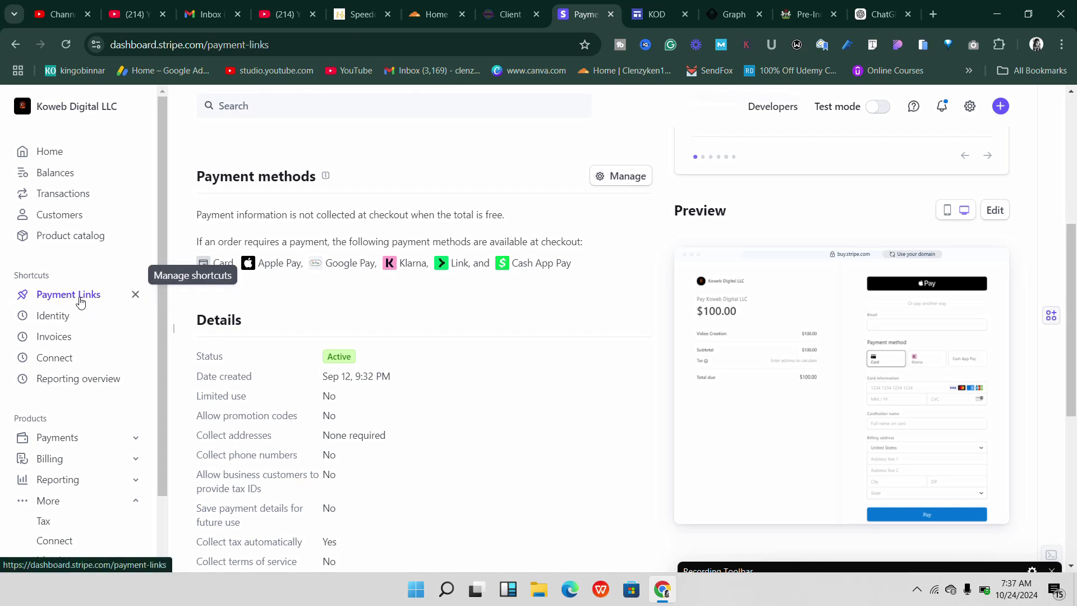
pyautogui.click(81, 301)
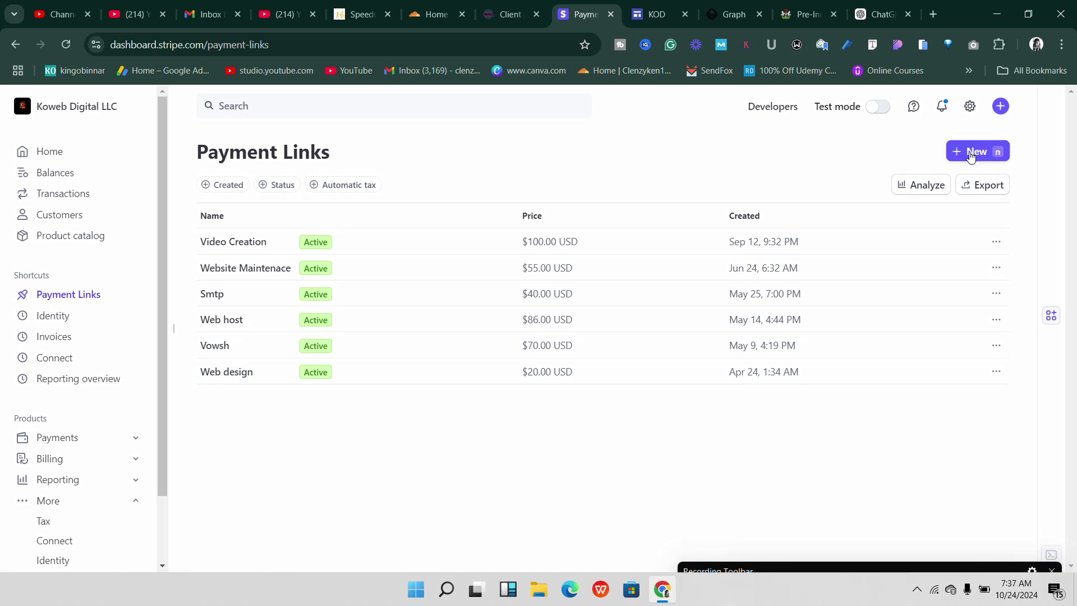
pyautogui.click(672, 251)
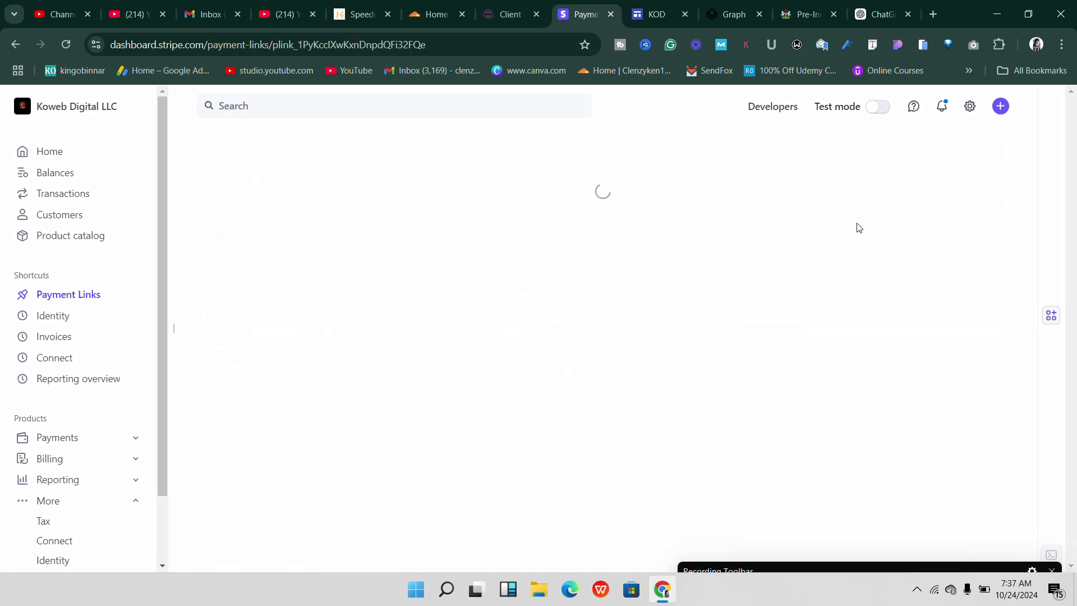
pyautogui.scroll(-3, 624, 264)
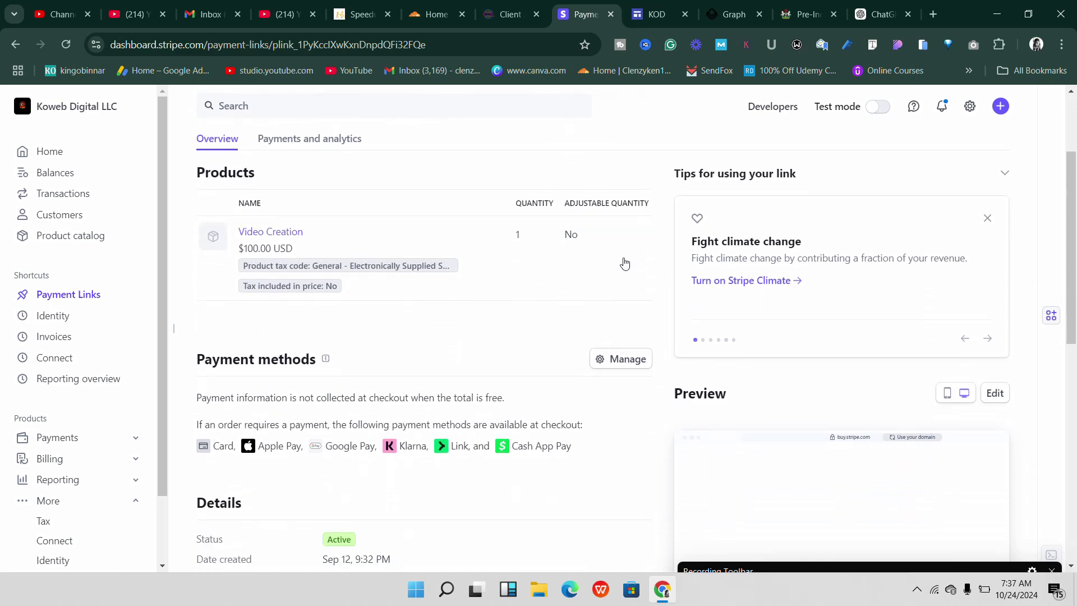
pyautogui.scroll(2, 460, 261)
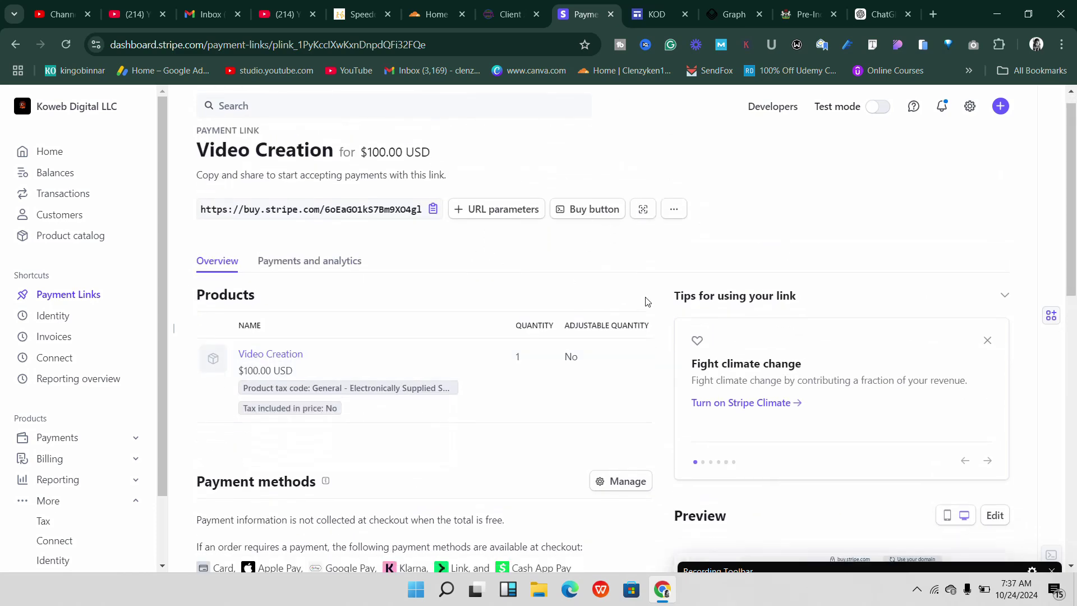
pyautogui.scroll(-5, 648, 301)
pyautogui.scroll(4, 684, 253)
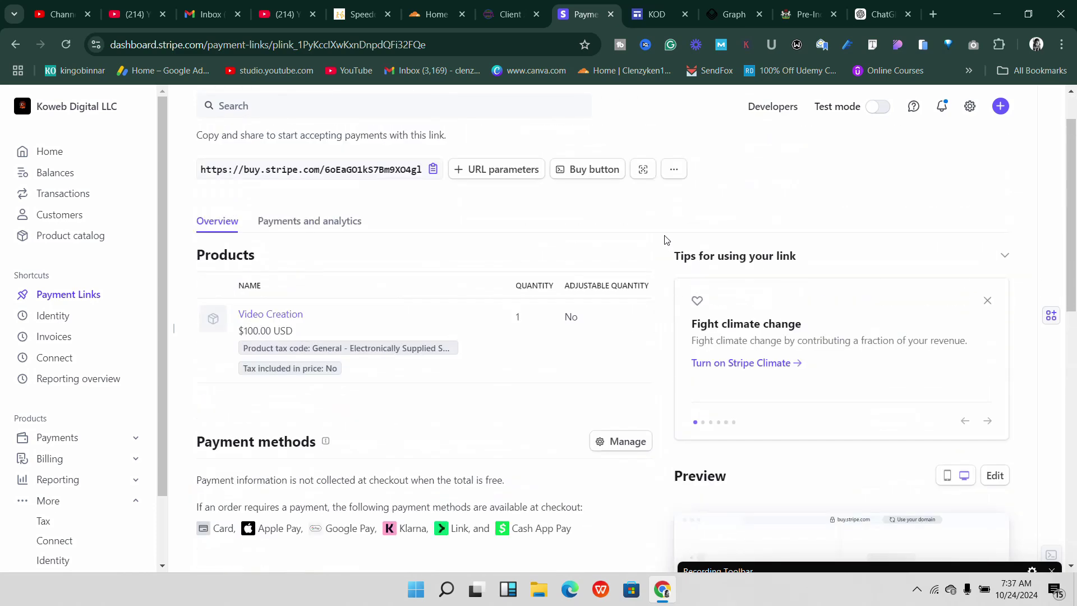
pyautogui.scroll(1, 484, 241)
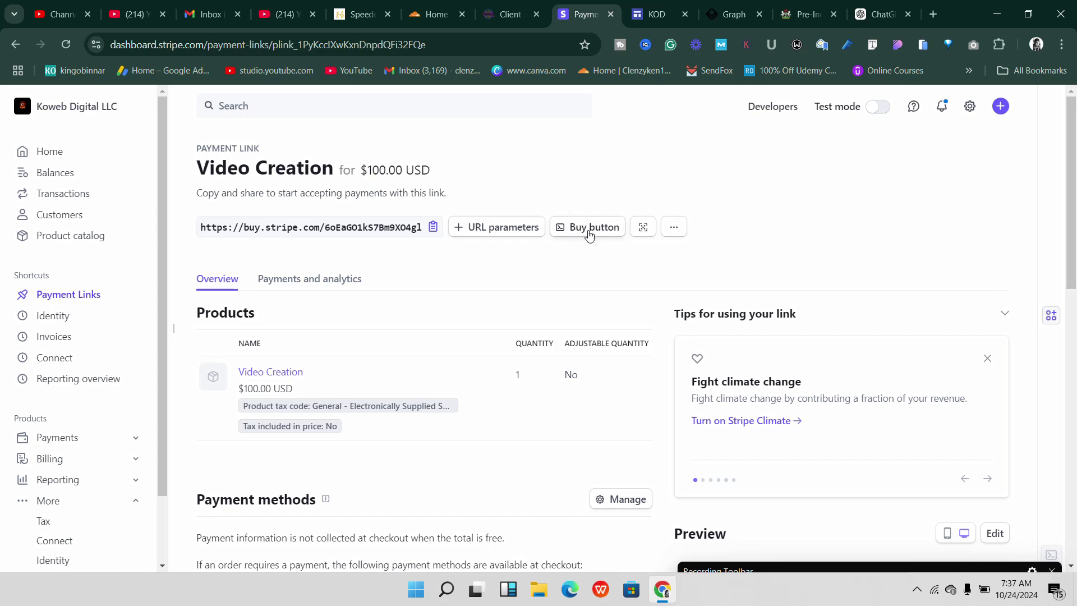
# Step: Set up a Video Creation buy button in Card layout with custom styling turned on
pyautogui.click(589, 235)
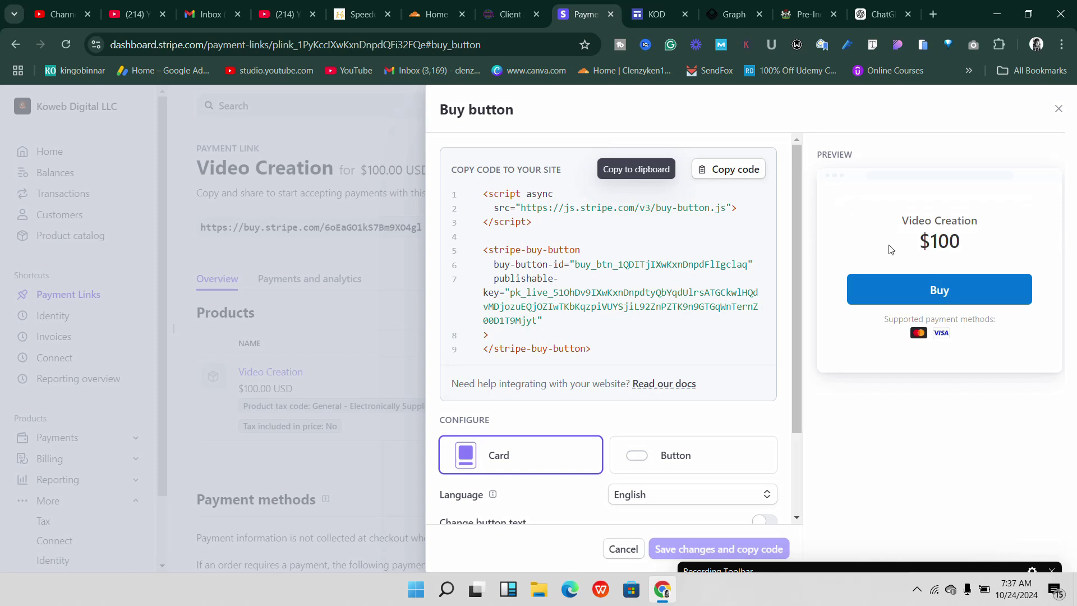
pyautogui.scroll(-1, 664, 377)
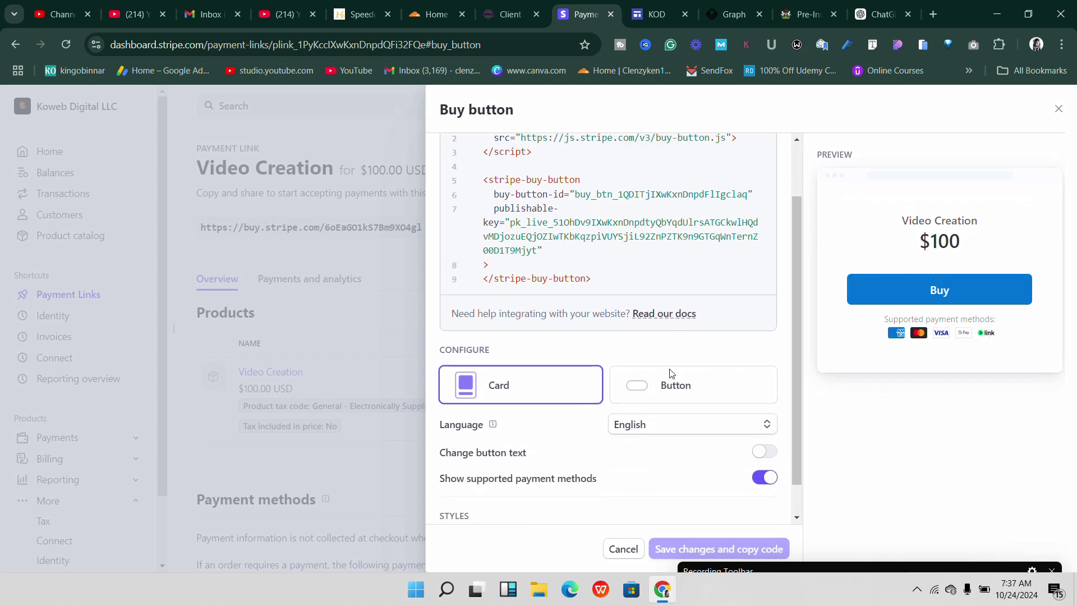
pyautogui.click(644, 394)
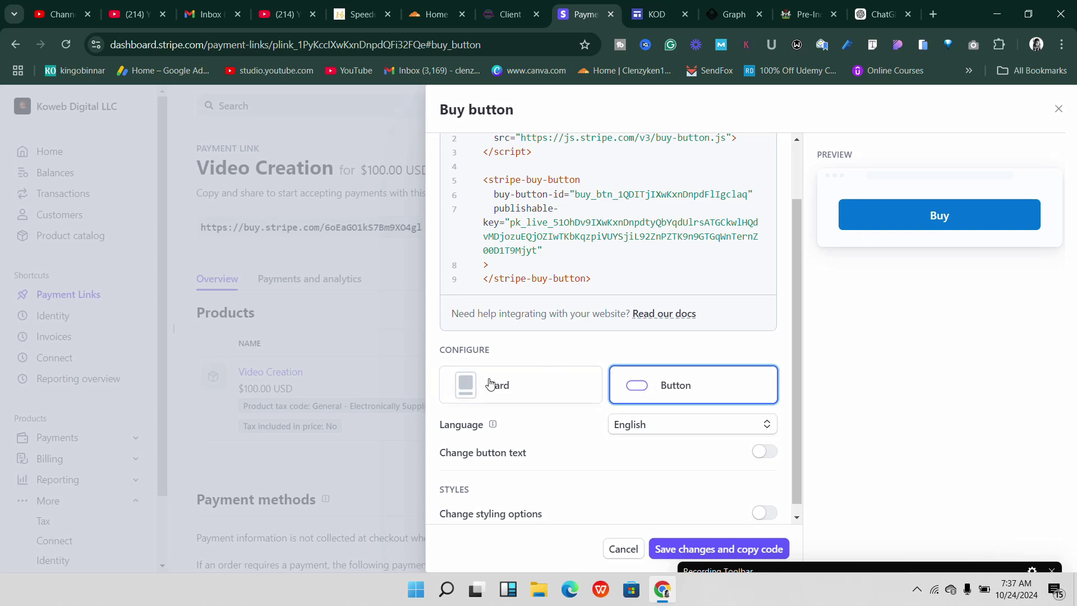
pyautogui.click(541, 378)
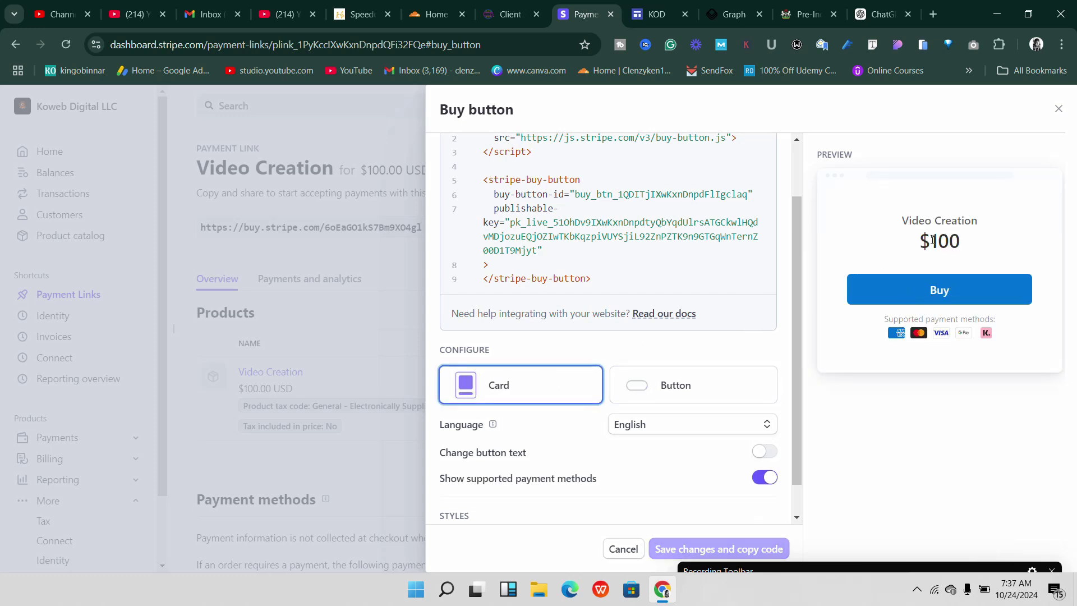
pyautogui.scroll(-1, 675, 389)
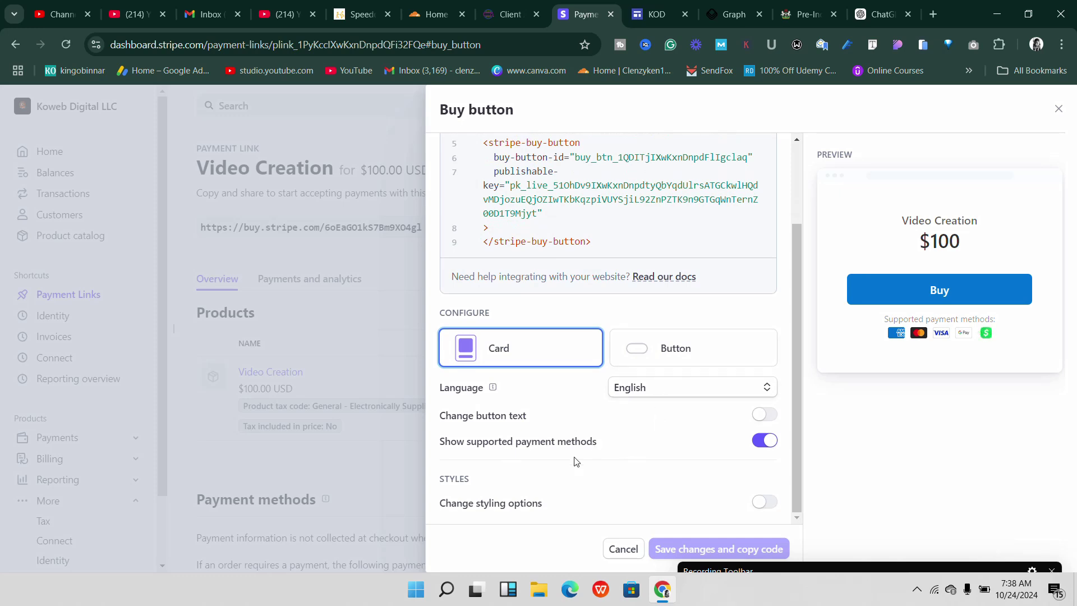
pyautogui.click(758, 508)
pyautogui.scroll(-4, 682, 385)
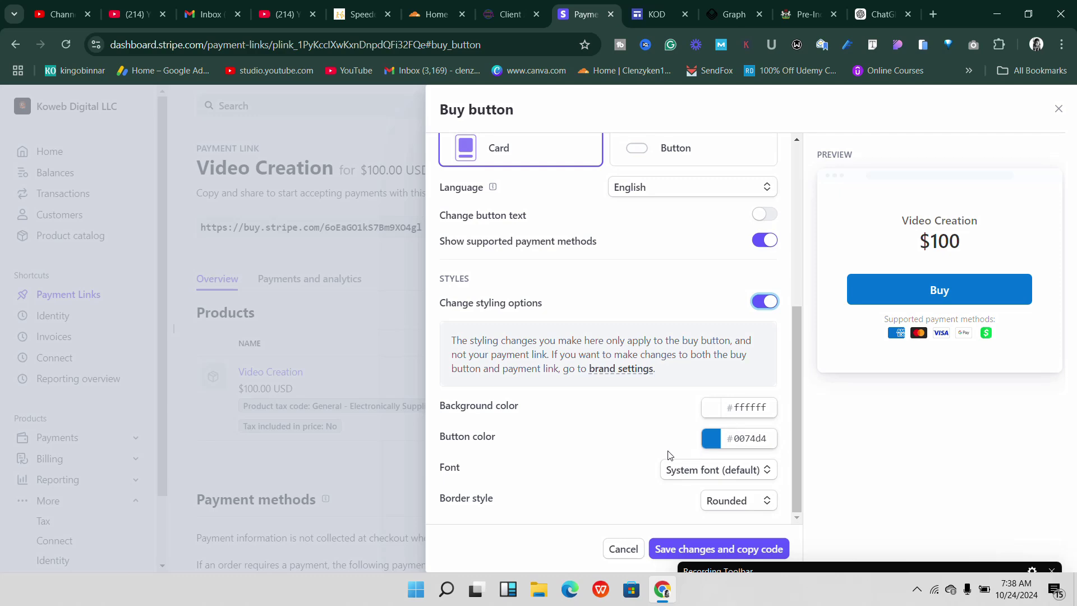
pyautogui.scroll(5, 666, 452)
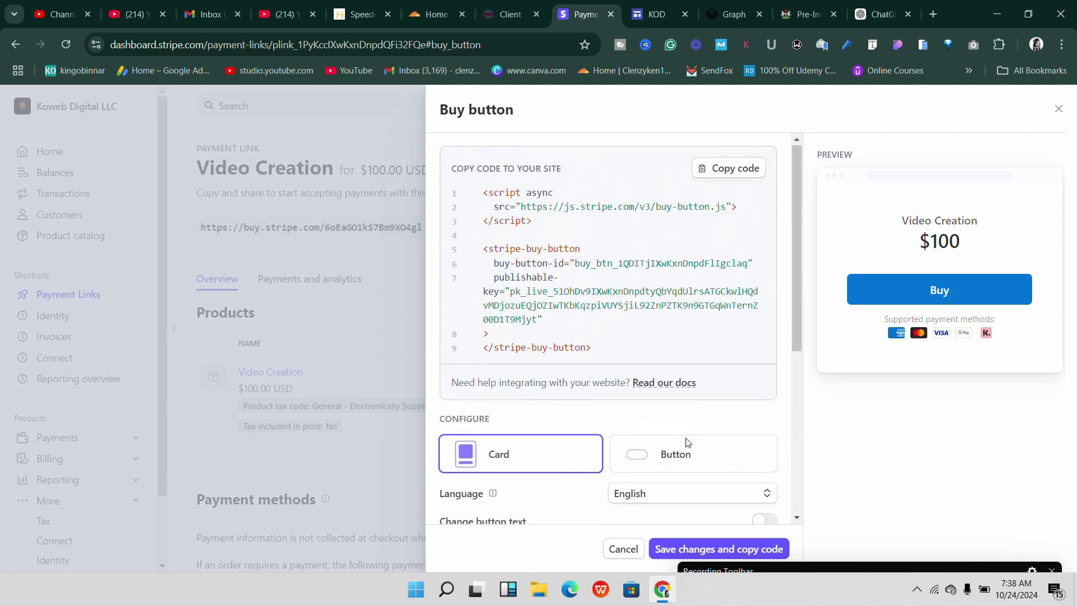
pyautogui.scroll(-5, 673, 438)
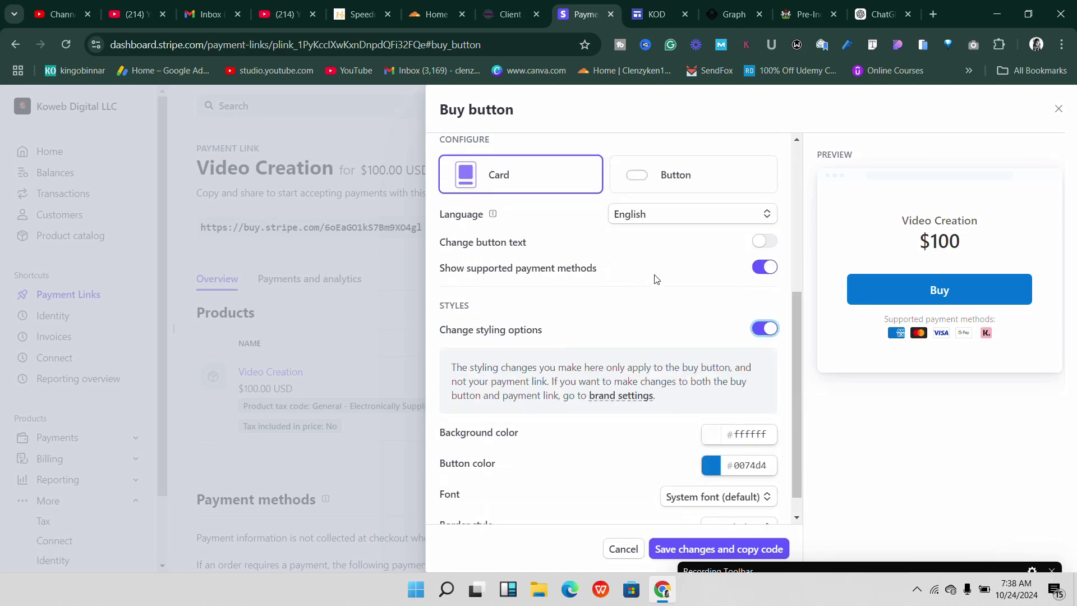
# Step: Change the button text to SHOP NOW and copy the buy button embed code
pyautogui.click(764, 242)
pyautogui.click(581, 267)
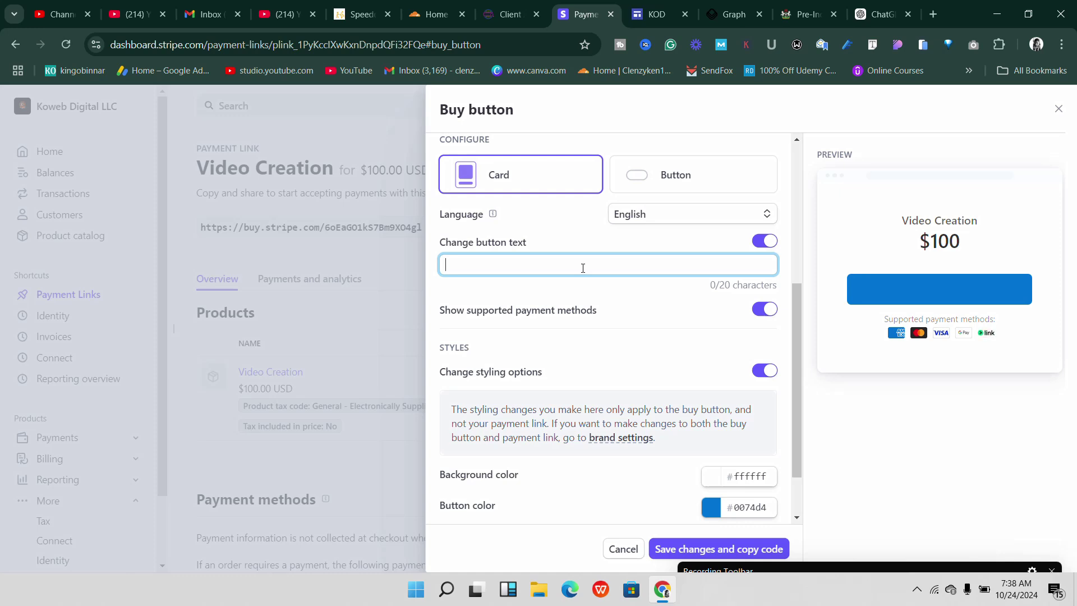
pyautogui.write('SHOP NOW')
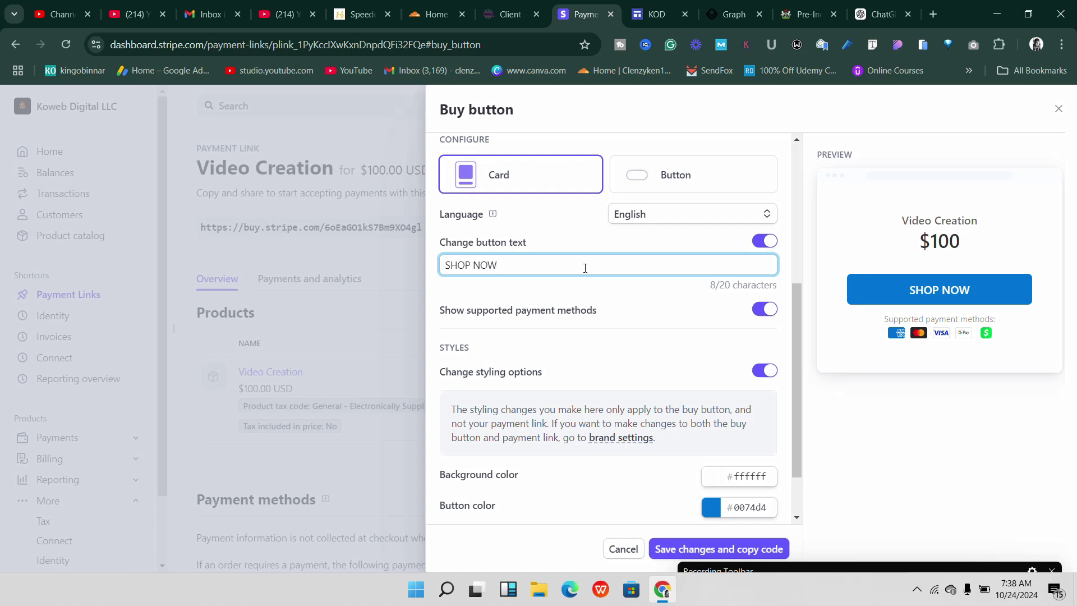
pyautogui.click(803, 256)
pyautogui.scroll(5, 712, 255)
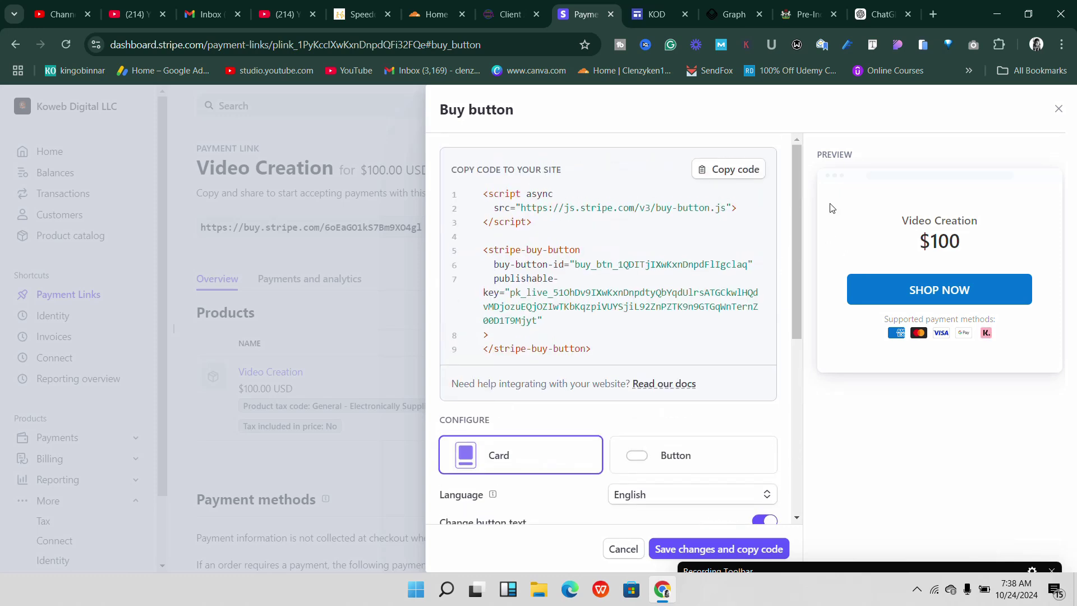
pyautogui.click(732, 173)
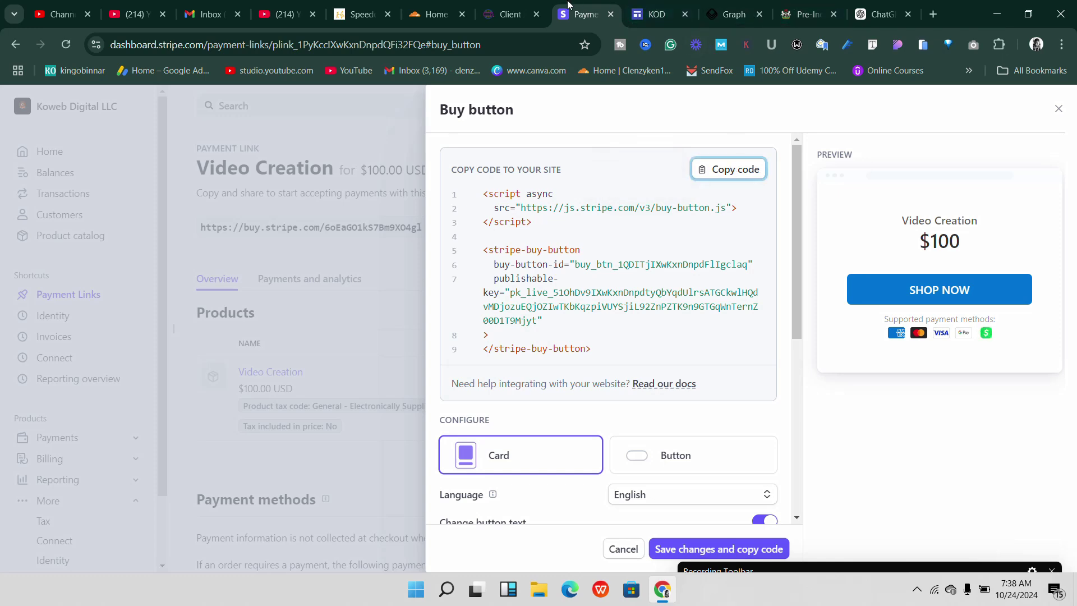
pyautogui.click(645, 14)
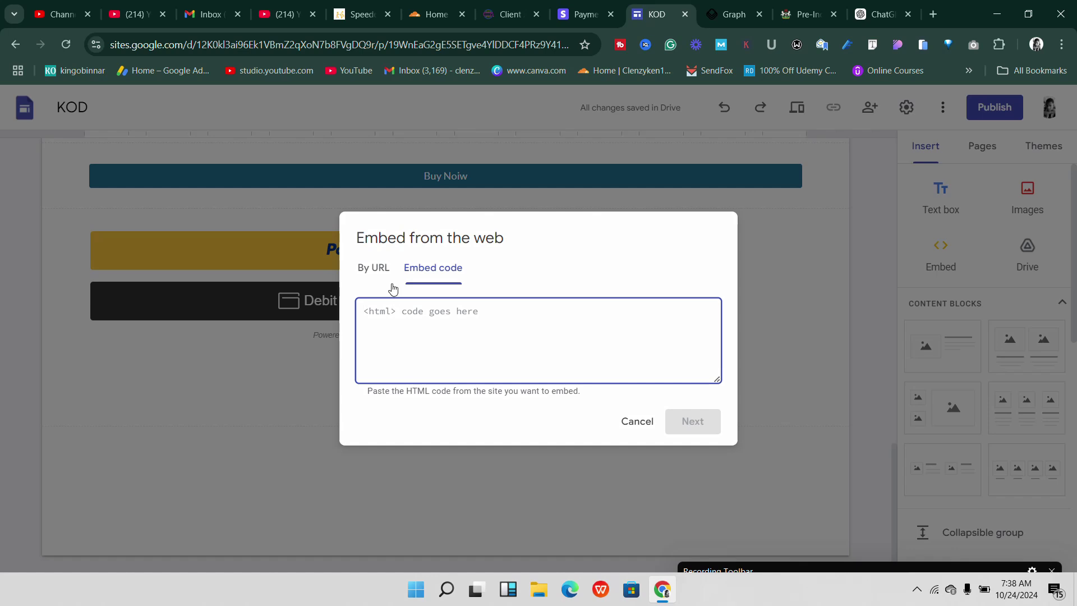
# Step: Paste the copied Stripe buy-button code into the embed box and preview the Video Creation card
pyautogui.rightClick(385, 311)
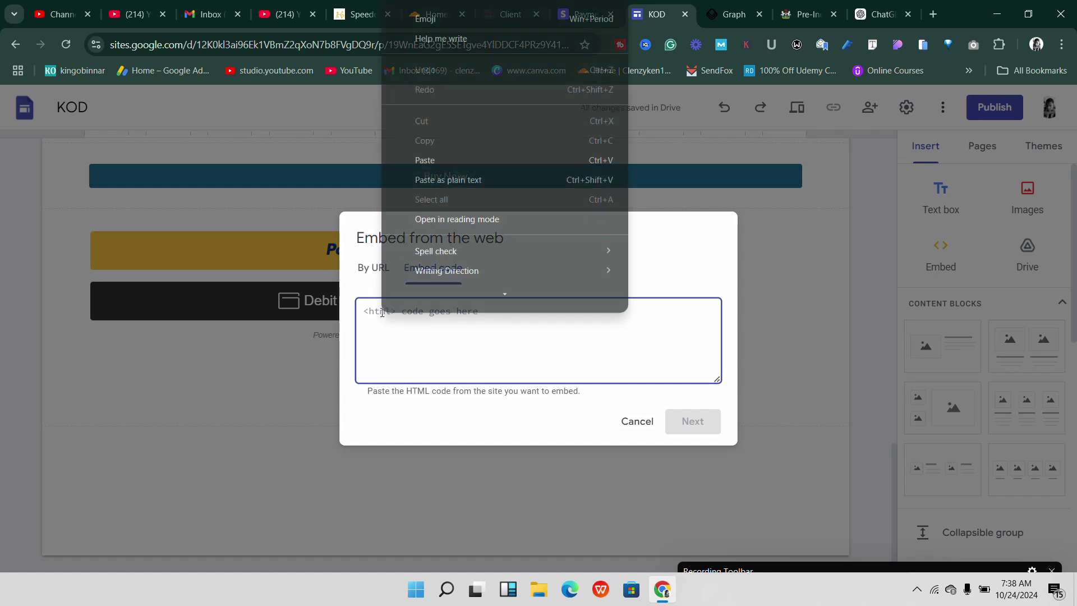
pyautogui.click(433, 126)
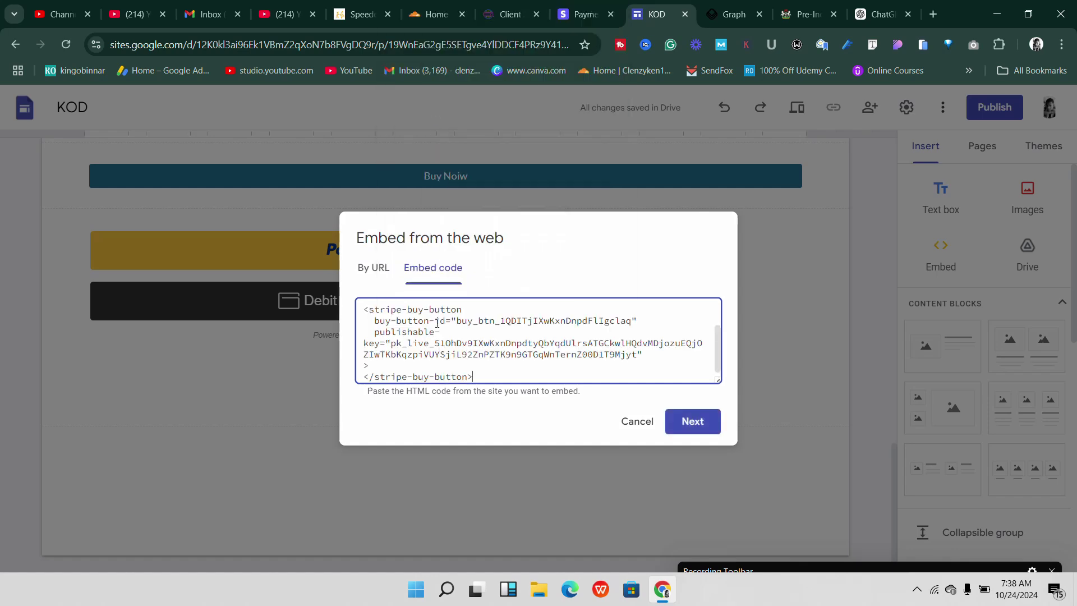
pyautogui.click(692, 422)
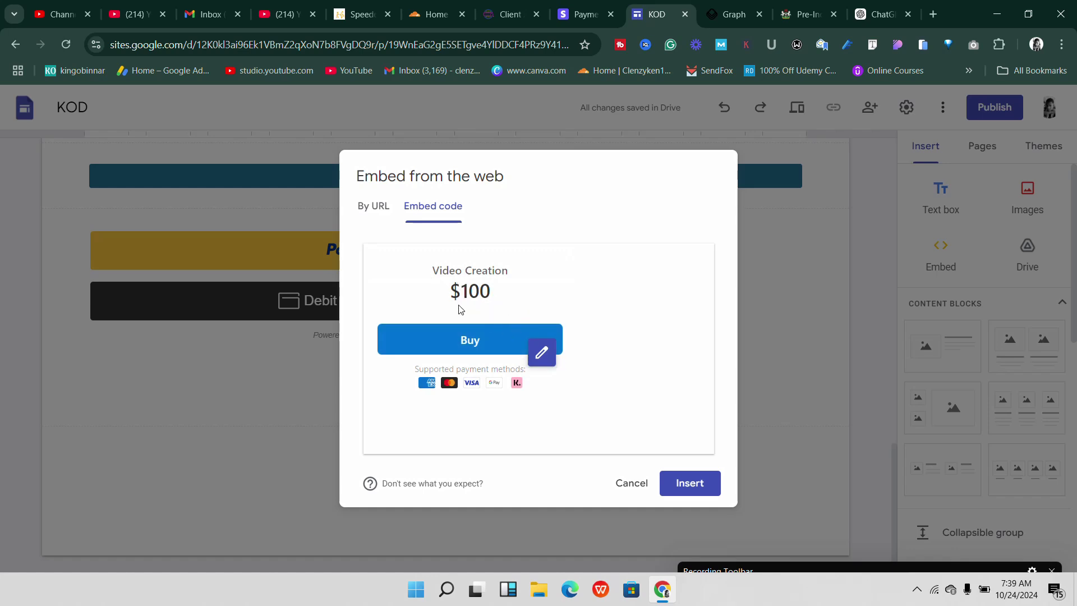
# Step: Insert the Video Creation buy card and stretch it to the full page width
pyautogui.click(690, 484)
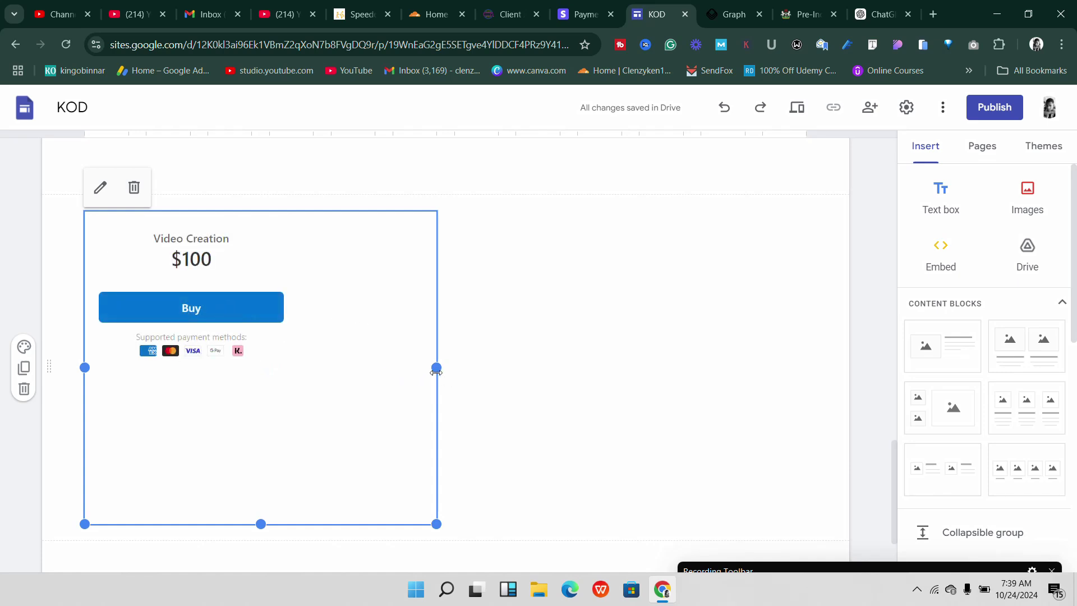
pyautogui.moveTo(437, 368); pyautogui.dragTo(827, 344)
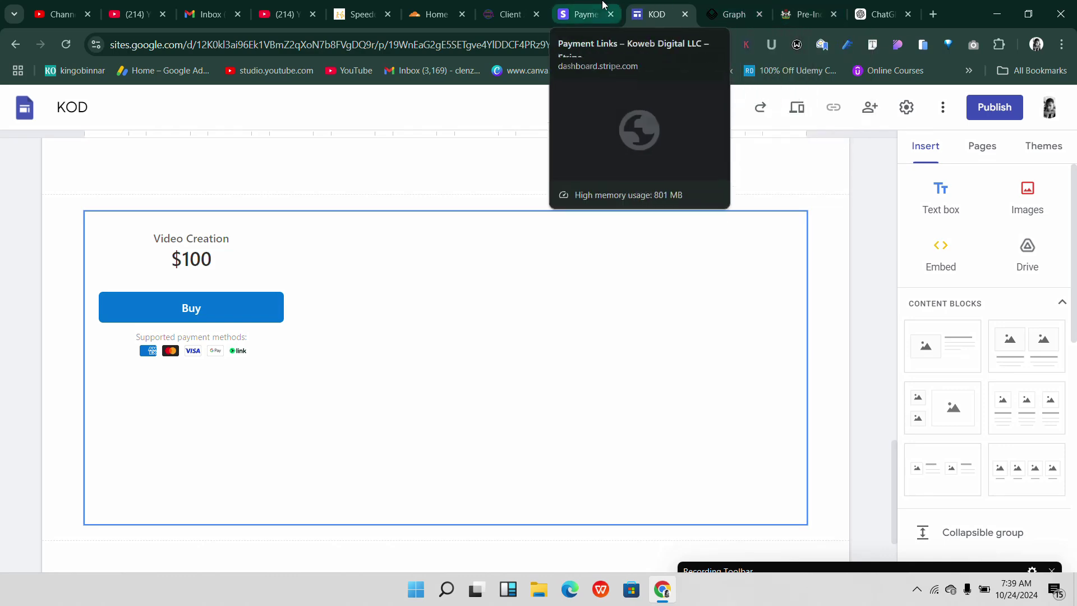
pyautogui.click(603, 18)
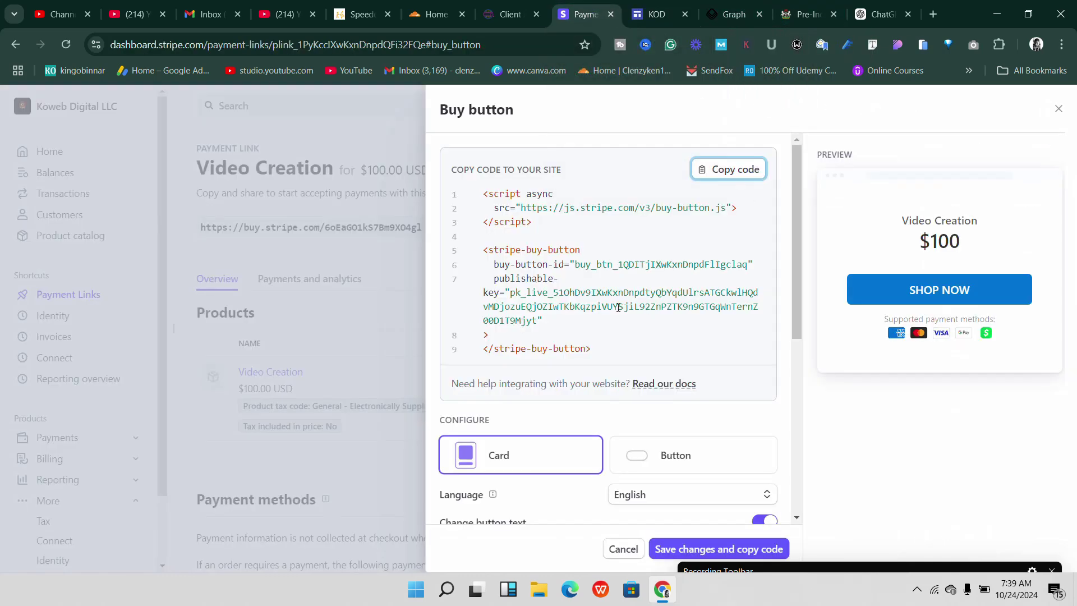
pyautogui.scroll(-3, 589, 253)
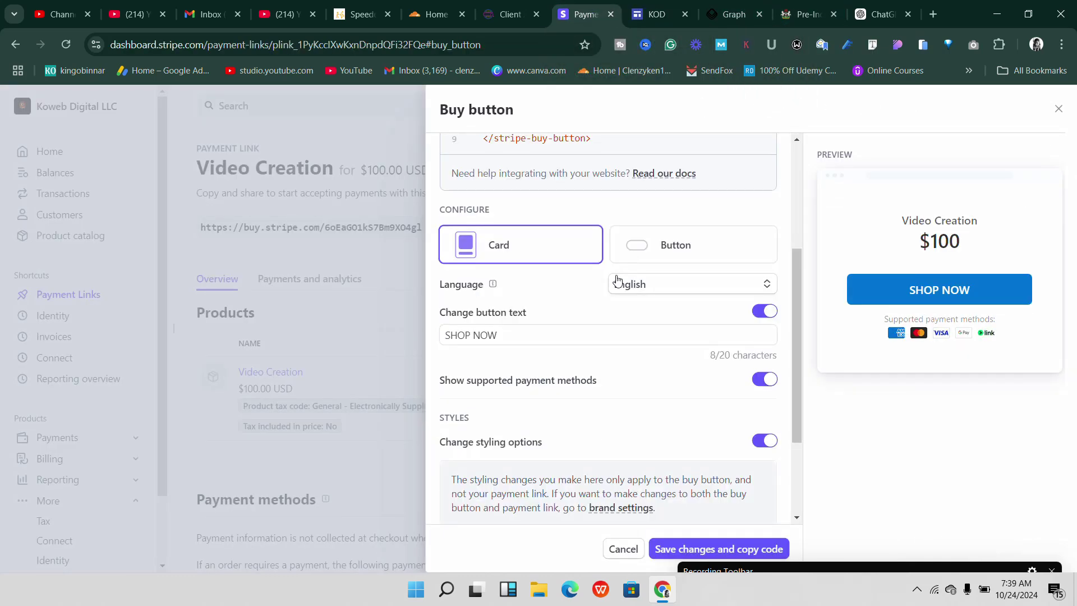
pyautogui.scroll(3, 684, 173)
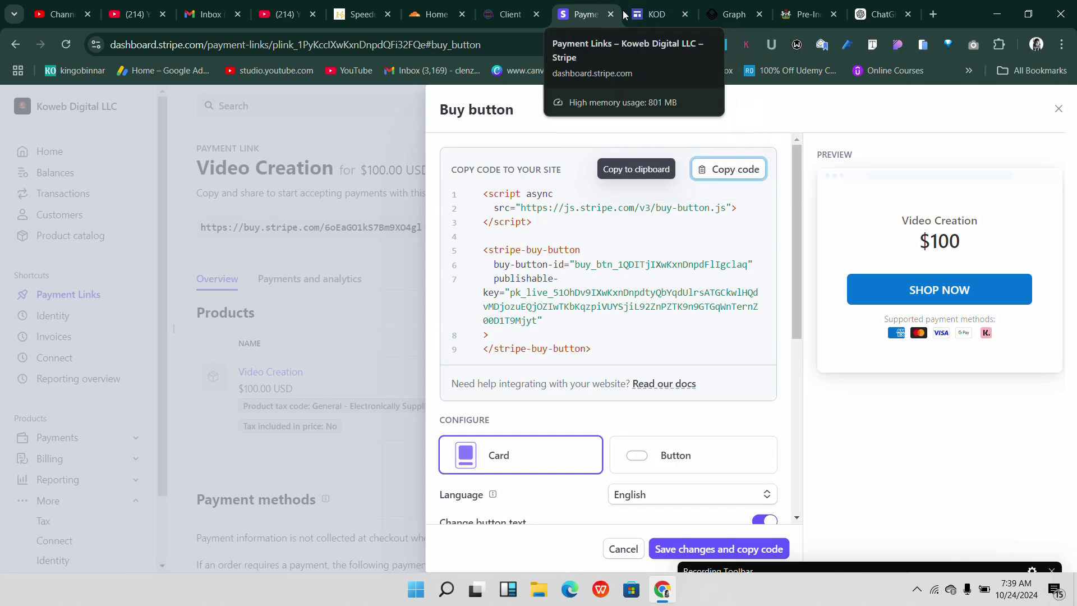
pyautogui.scroll(-1, 609, 253)
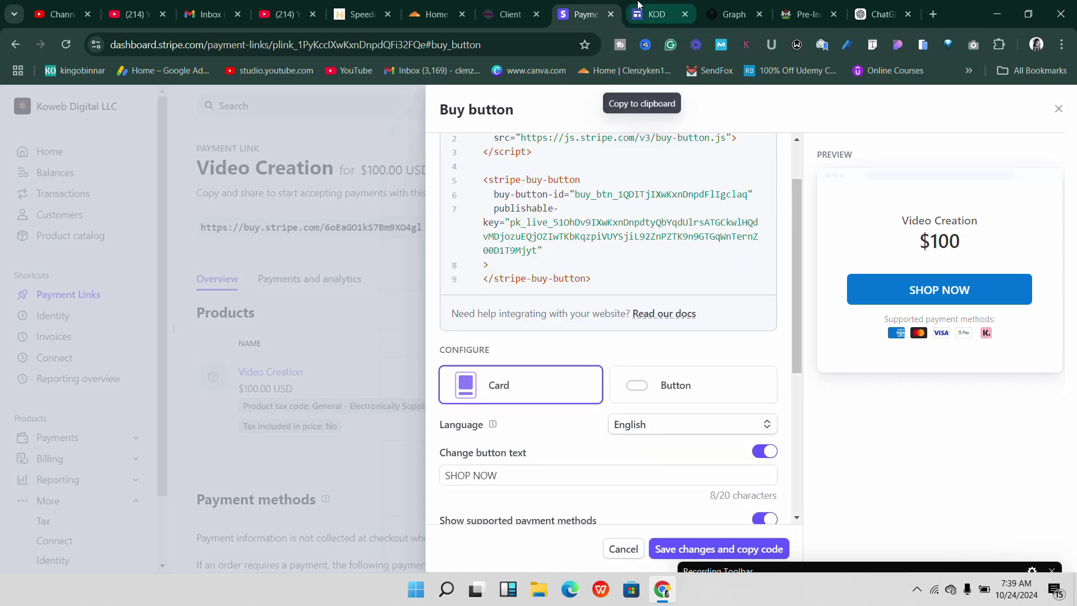
pyautogui.click(655, 14)
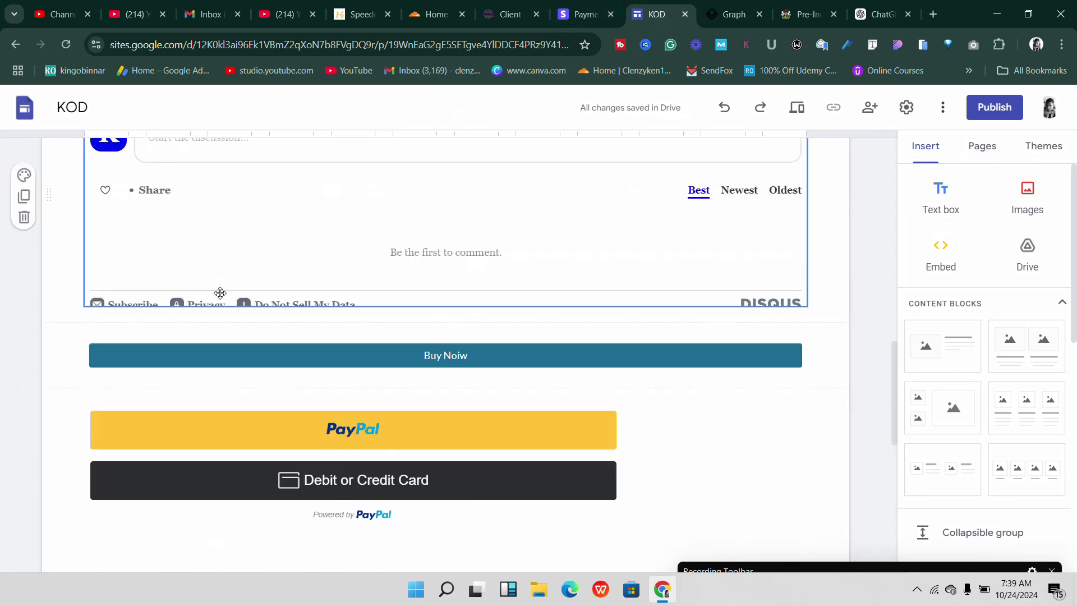
pyautogui.scroll(3, 223, 299)
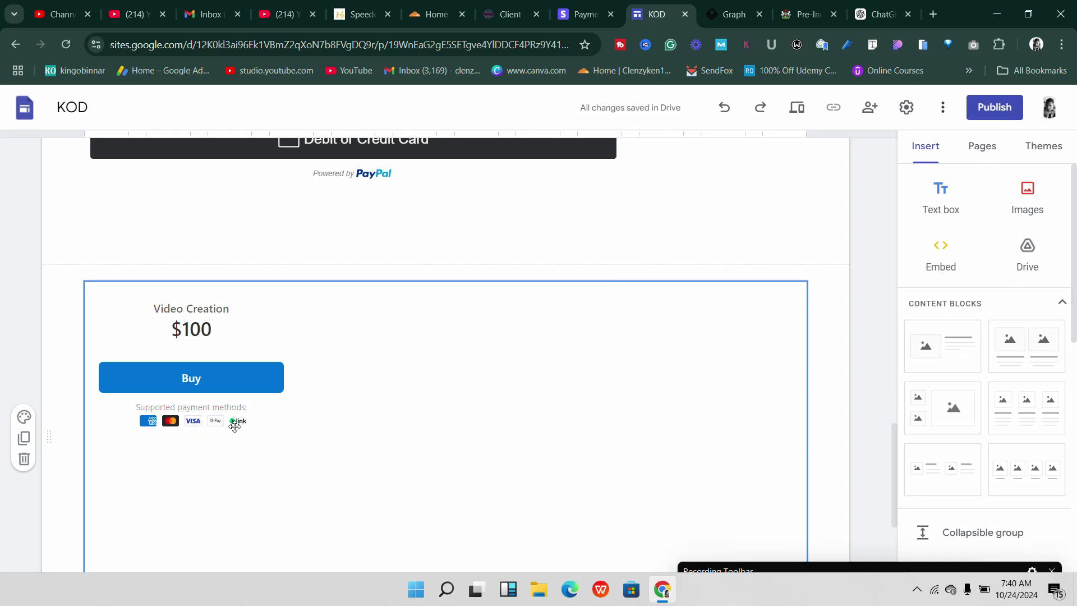
# Step: Preview the KOD page and use the Video Creation card's Buy button to open its $100 Stripe checkout
pyautogui.click(798, 109)
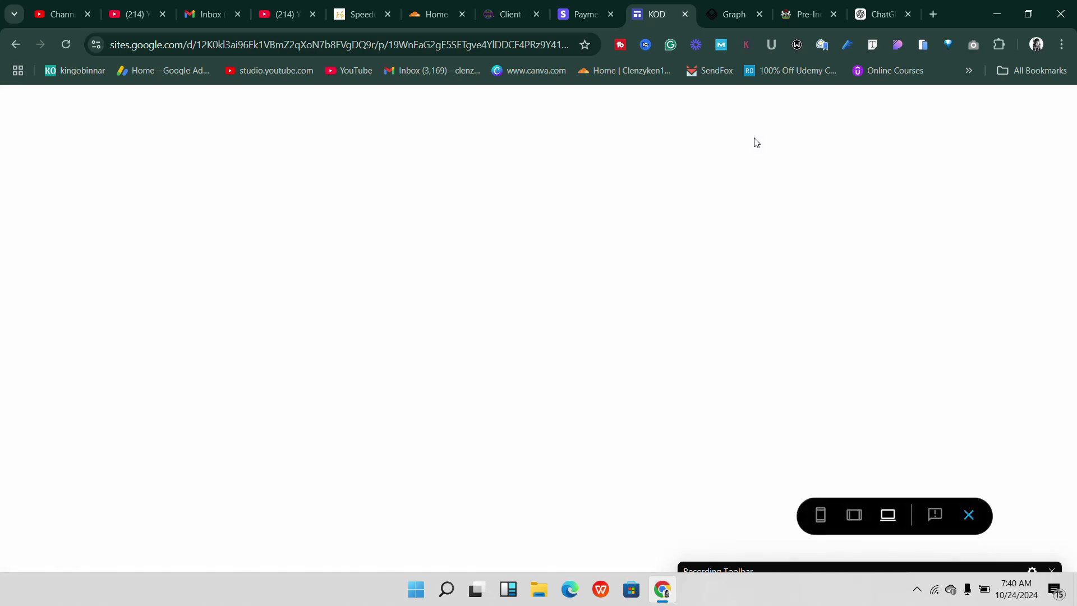
pyautogui.scroll(-4, 520, 271)
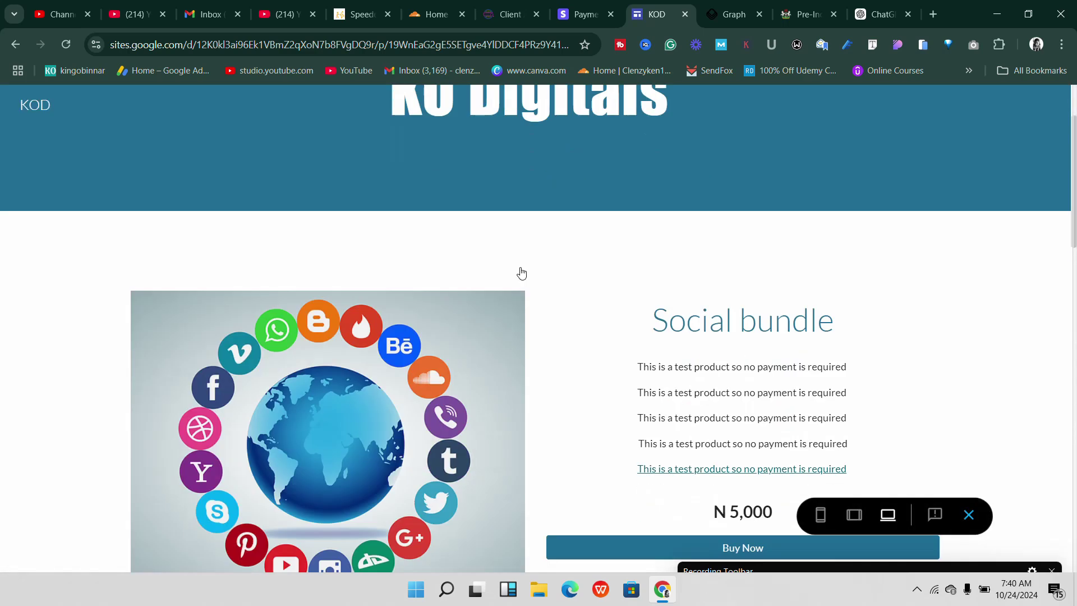
pyautogui.scroll(-8, 527, 269)
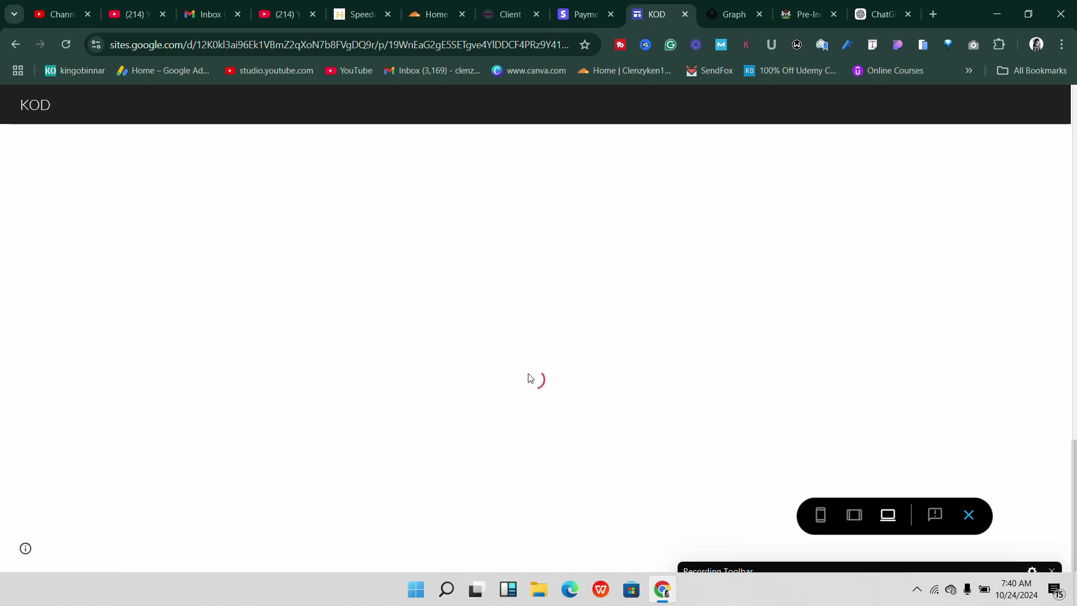
pyautogui.click(814, 572)
pyautogui.moveTo(815, 572); pyautogui.dragTo(827, 591)
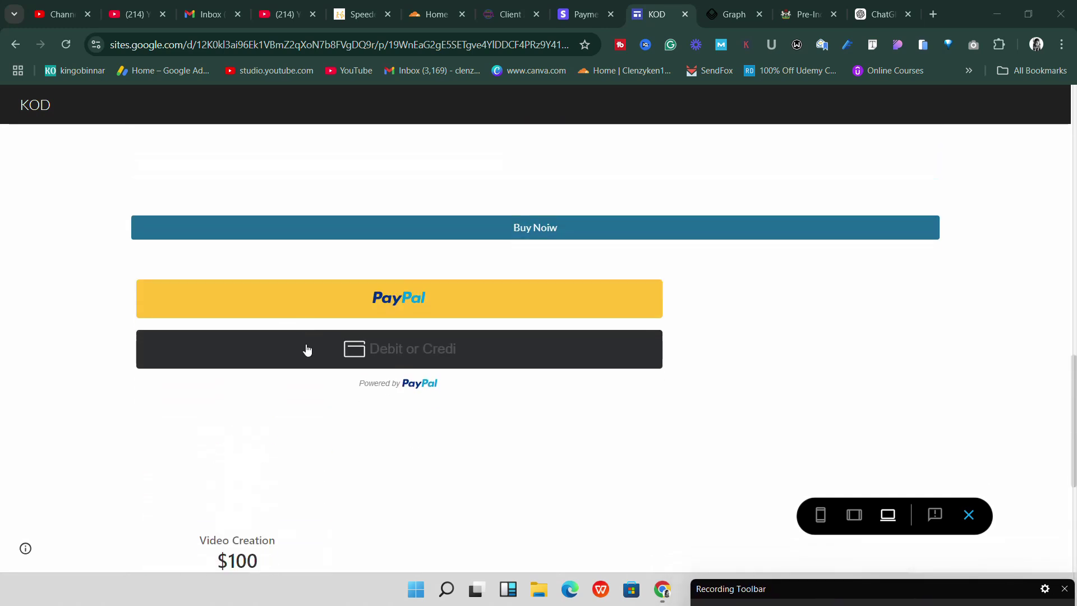
pyautogui.scroll(-4, 305, 349)
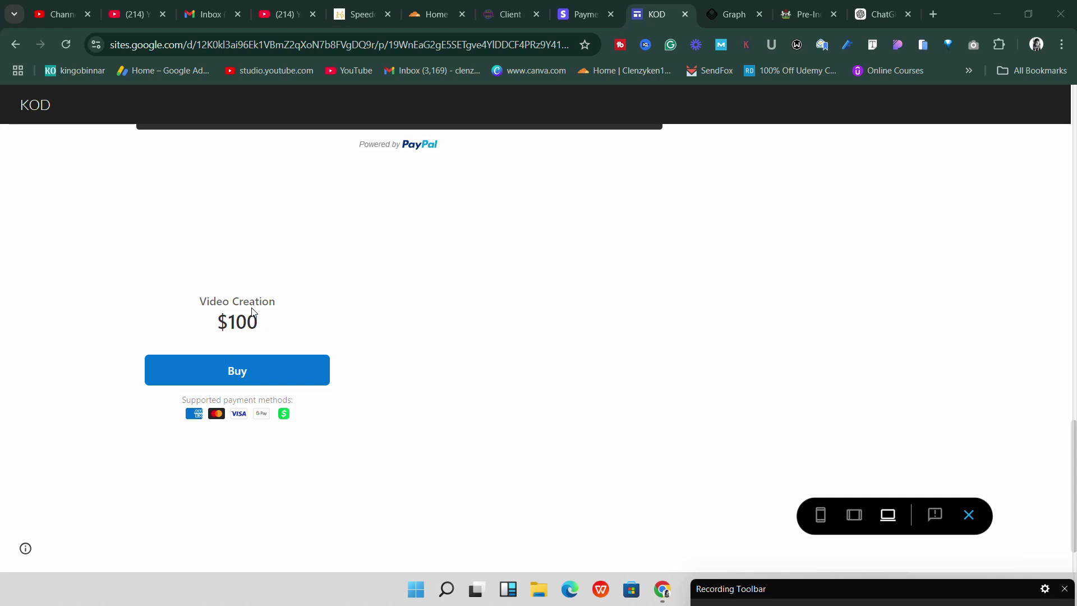
pyautogui.scroll(-1, 272, 300)
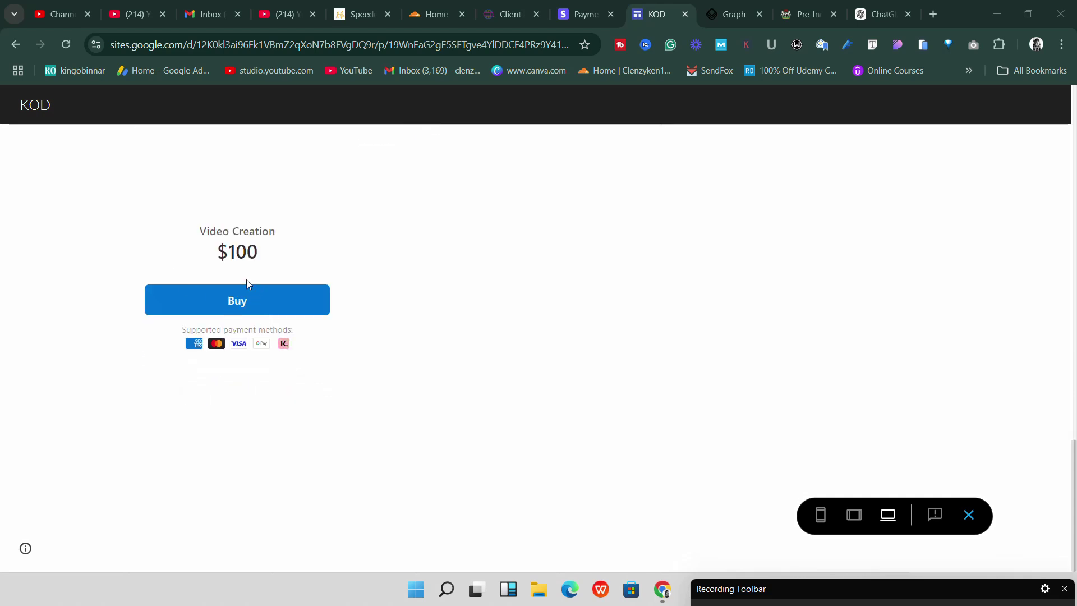
pyautogui.click(235, 299)
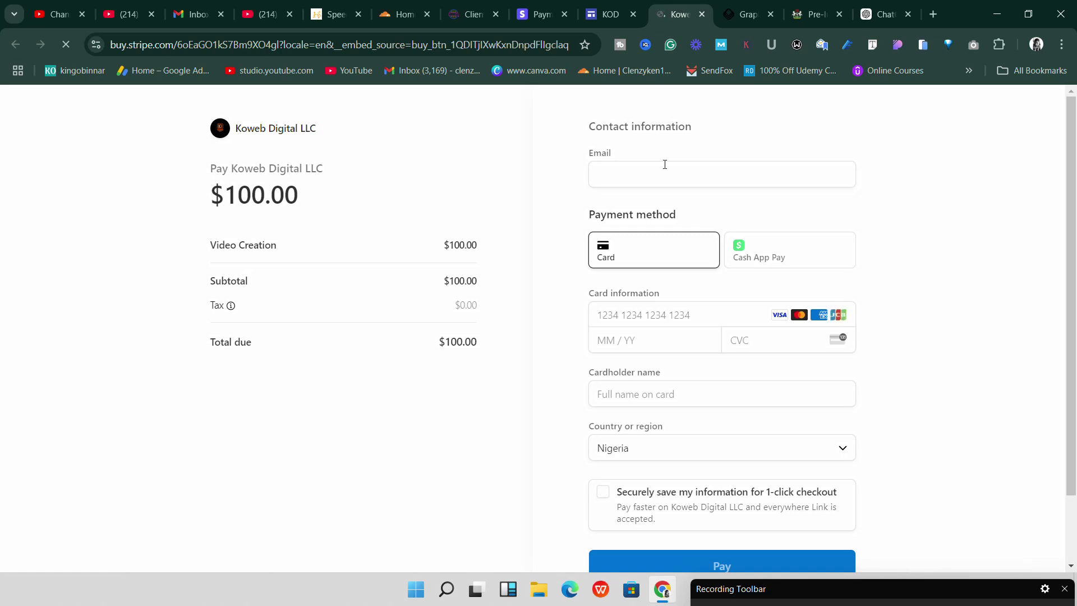
pyautogui.click(610, 337)
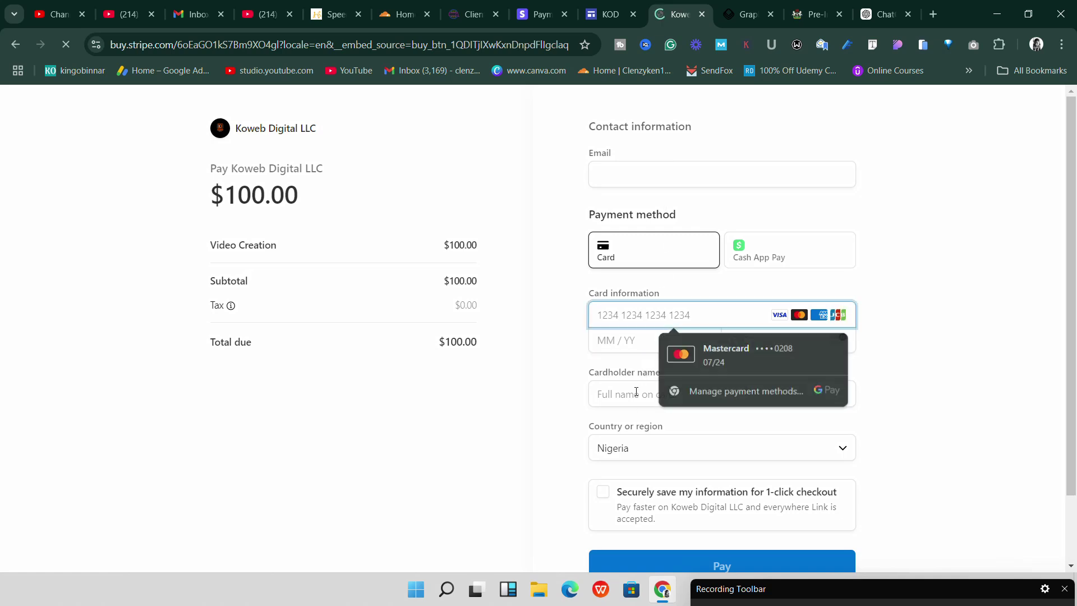
pyautogui.click(604, 394)
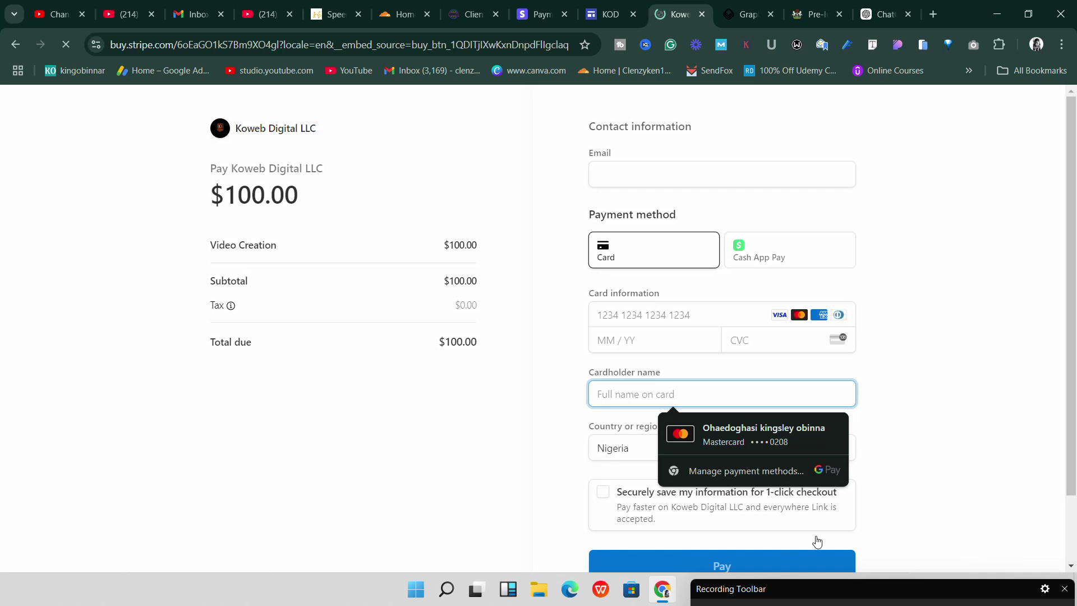
pyautogui.click(868, 505)
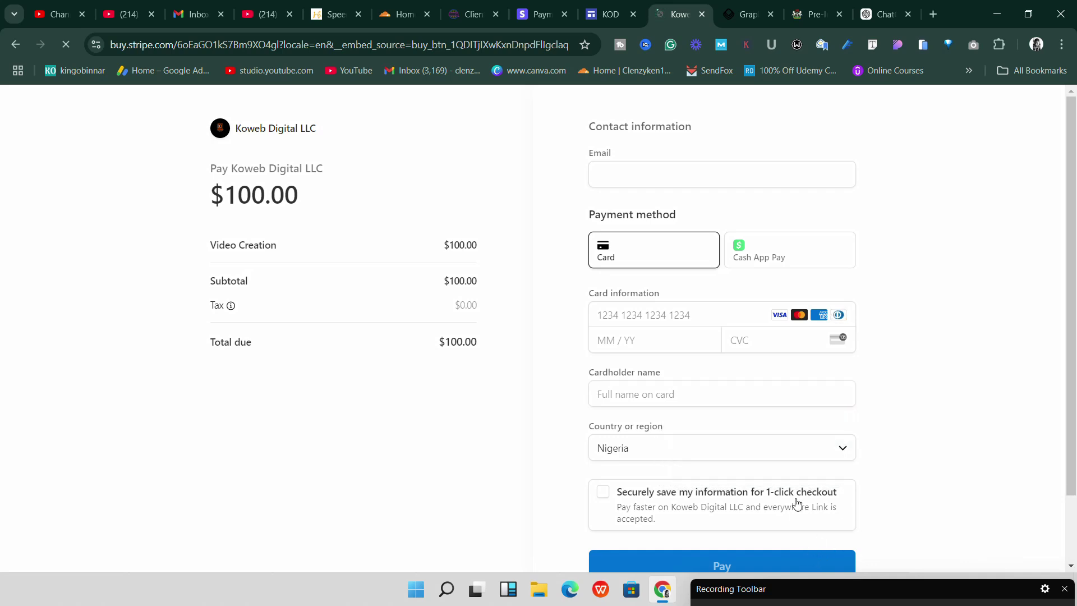
pyautogui.click(798, 587)
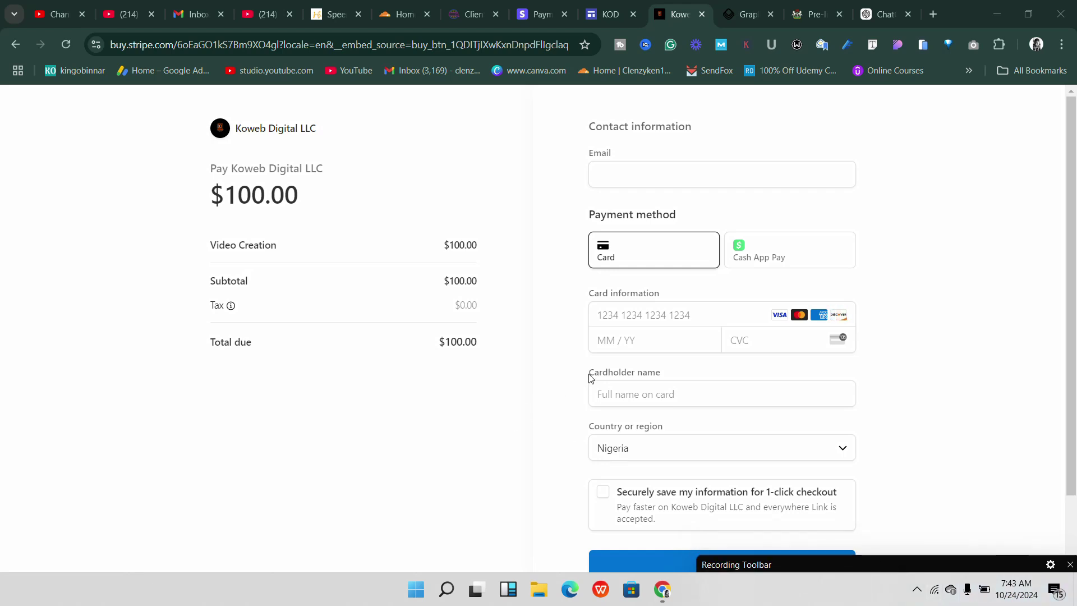
pyautogui.scroll(-2, 598, 372)
pyautogui.scroll(2, 610, 351)
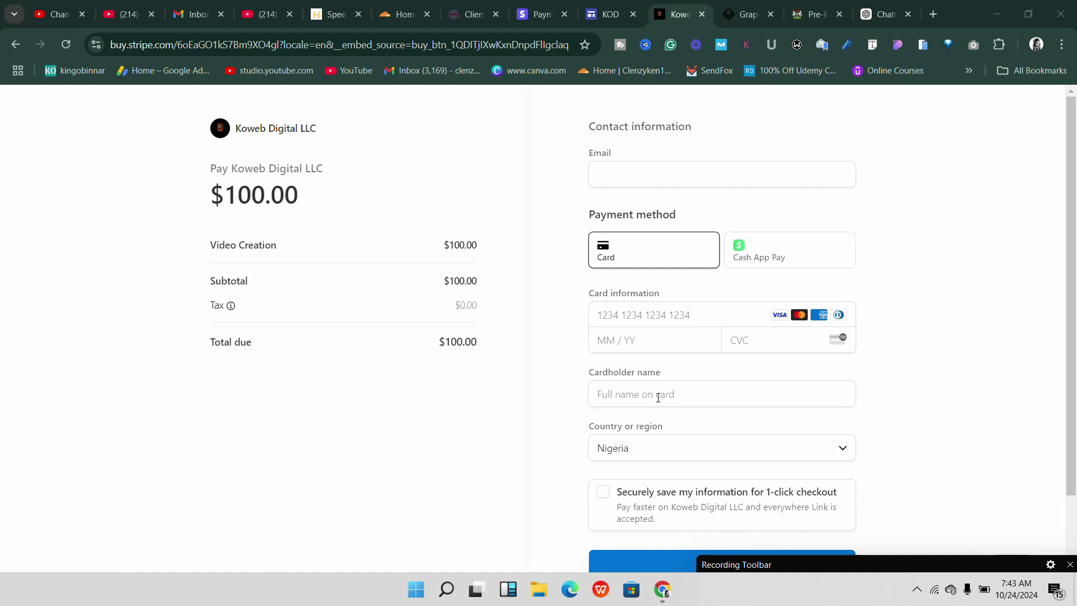
# Step: Back on the KOD page, expand the PayPal Debit or Credit Card form and step through its fields
pyautogui.click(610, 7)
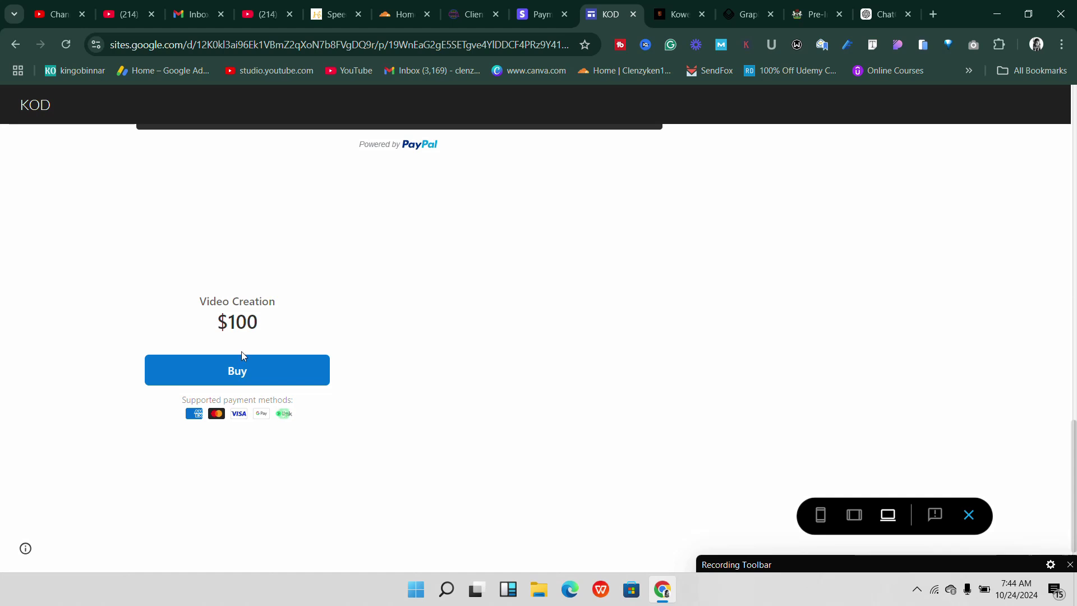
pyautogui.scroll(4, 241, 351)
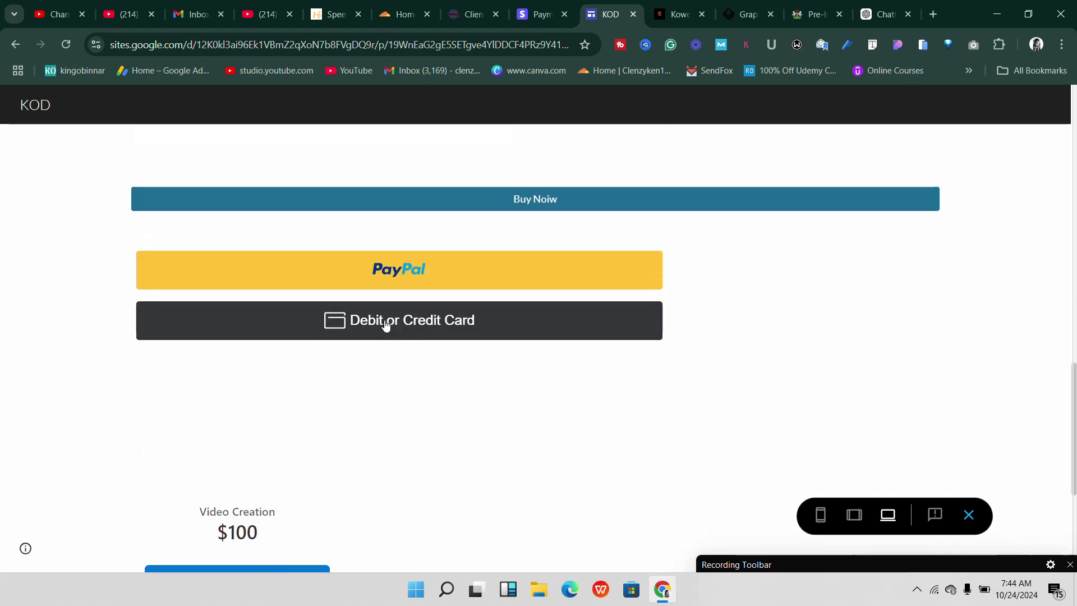
pyautogui.click(386, 322)
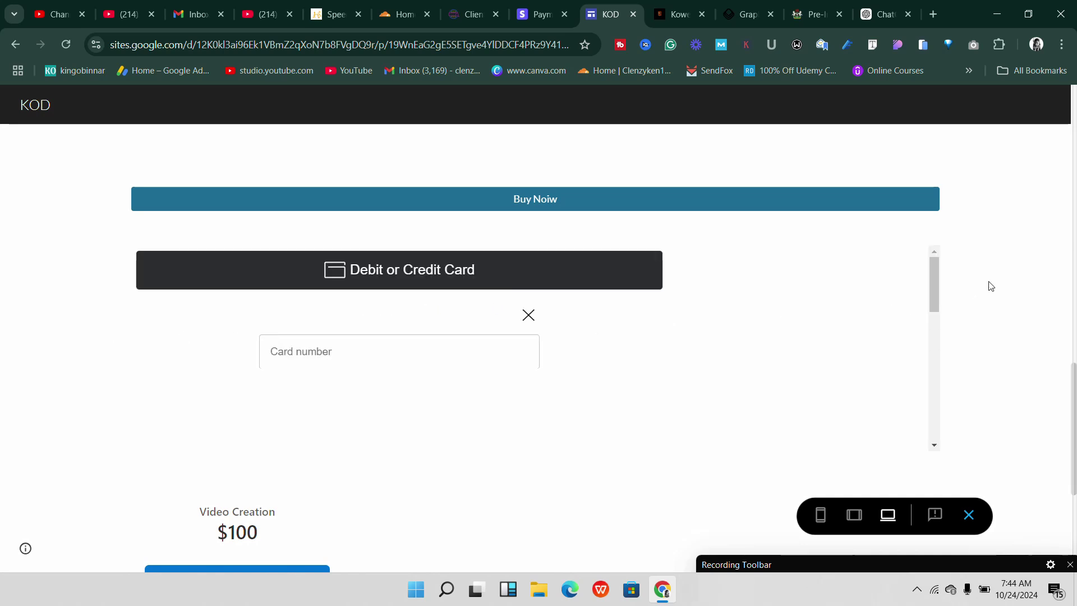
pyautogui.scroll(-2, 988, 284)
pyautogui.scroll(1, 579, 281)
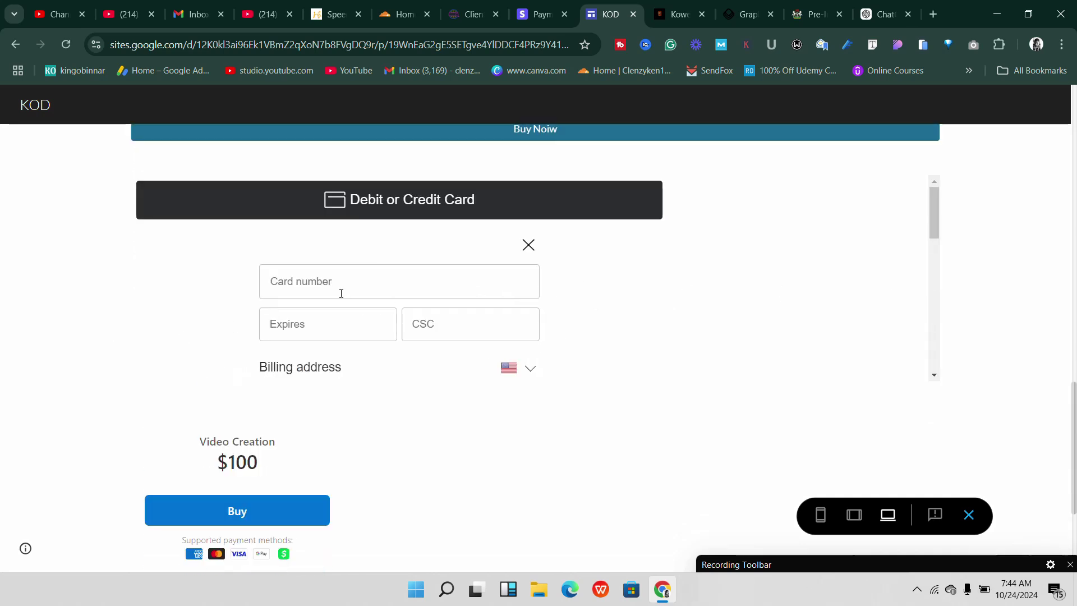
pyautogui.scroll(1, 370, 260)
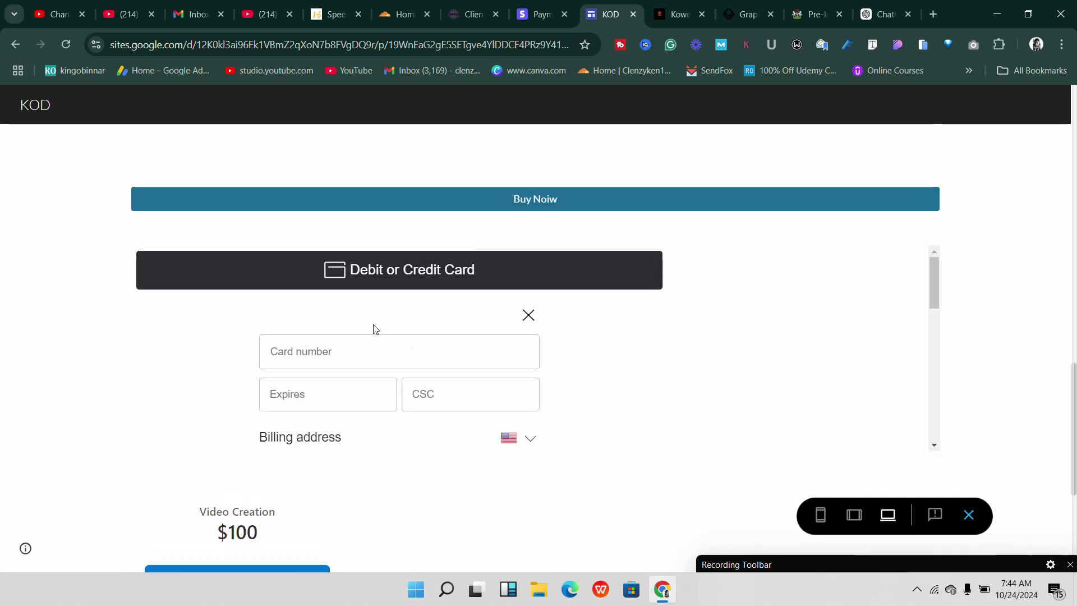
pyautogui.click(348, 360)
pyautogui.press('Tab')
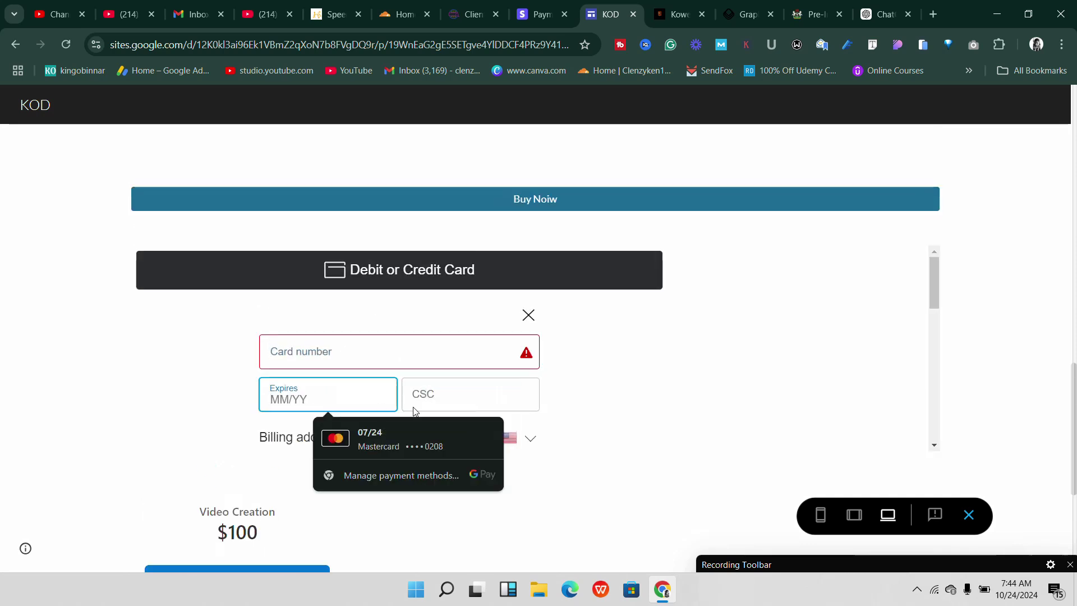
pyautogui.click(504, 379)
pyautogui.click(608, 372)
# Step: Scroll through the expanded card form with its Pay $100.00 button, ending at the page top
pyautogui.scroll(2, 351, 412)
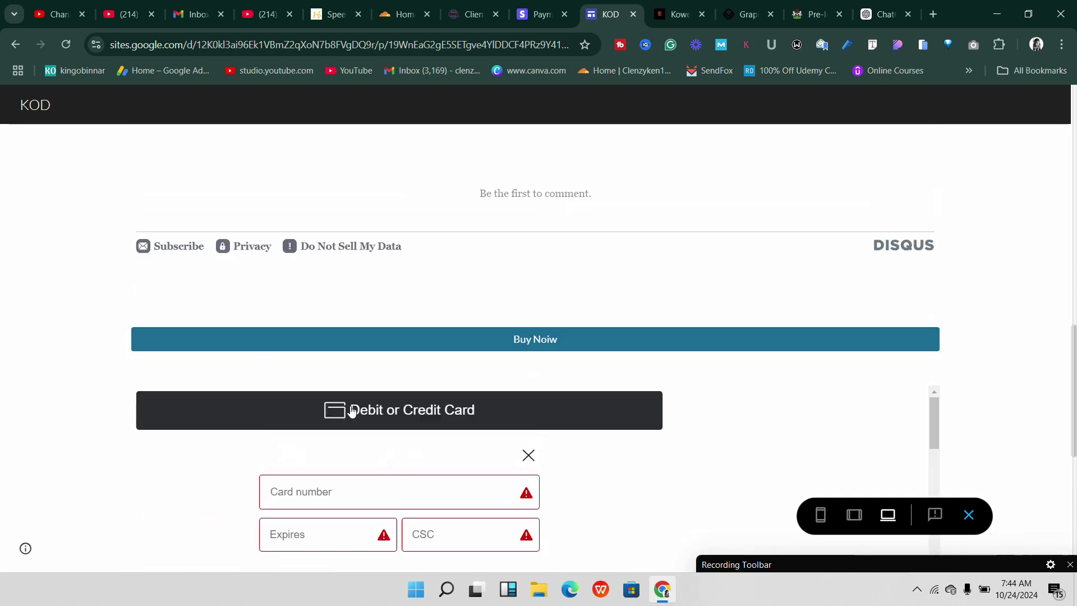
pyautogui.scroll(-2, 372, 411)
pyautogui.scroll(-4, 375, 412)
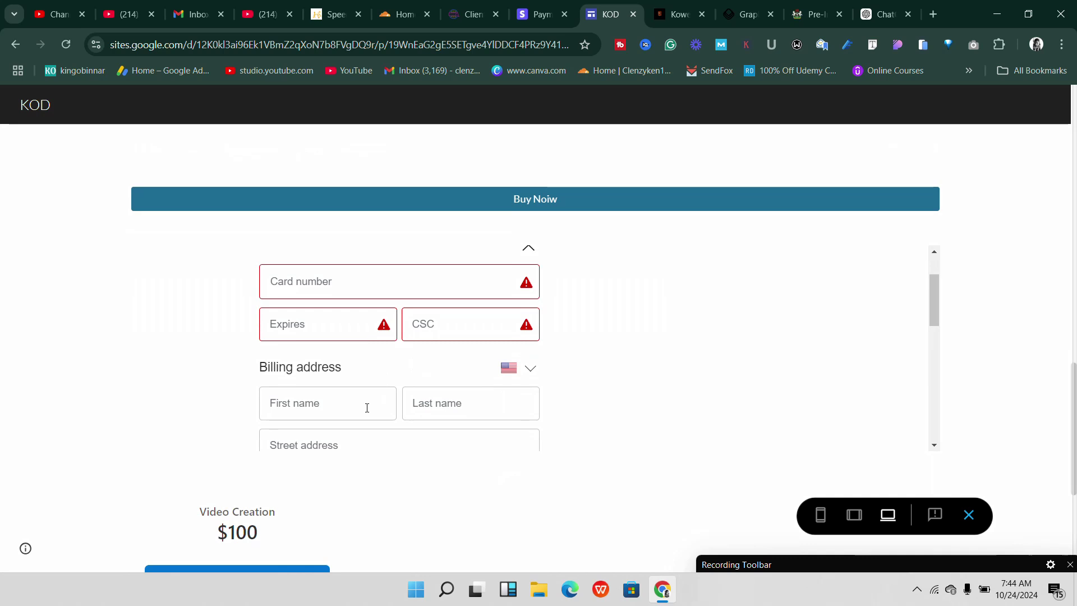
pyautogui.scroll(-5, 381, 378)
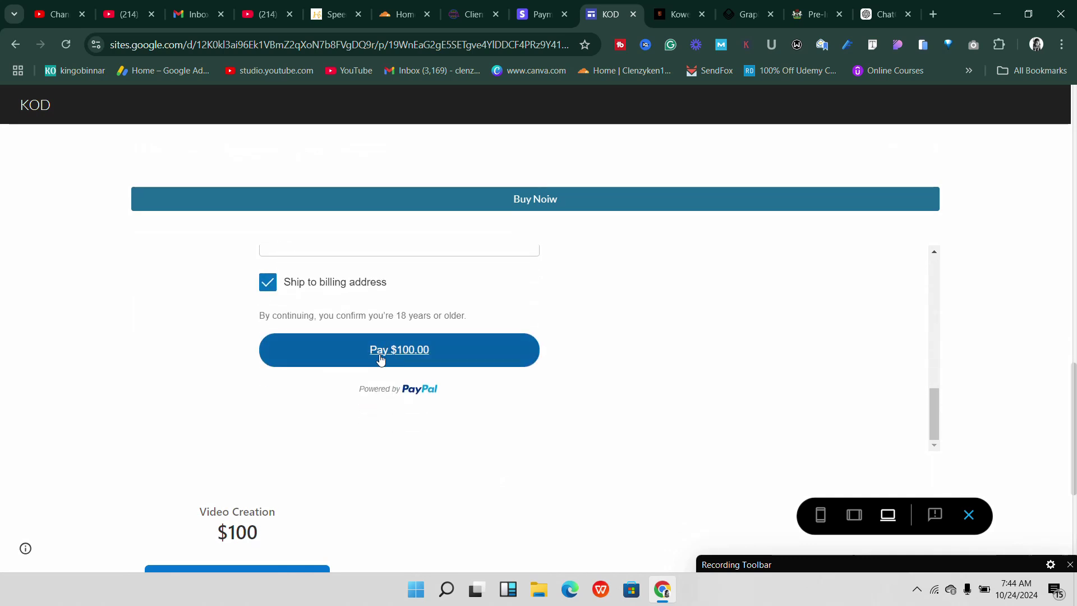
pyautogui.scroll(8, 370, 367)
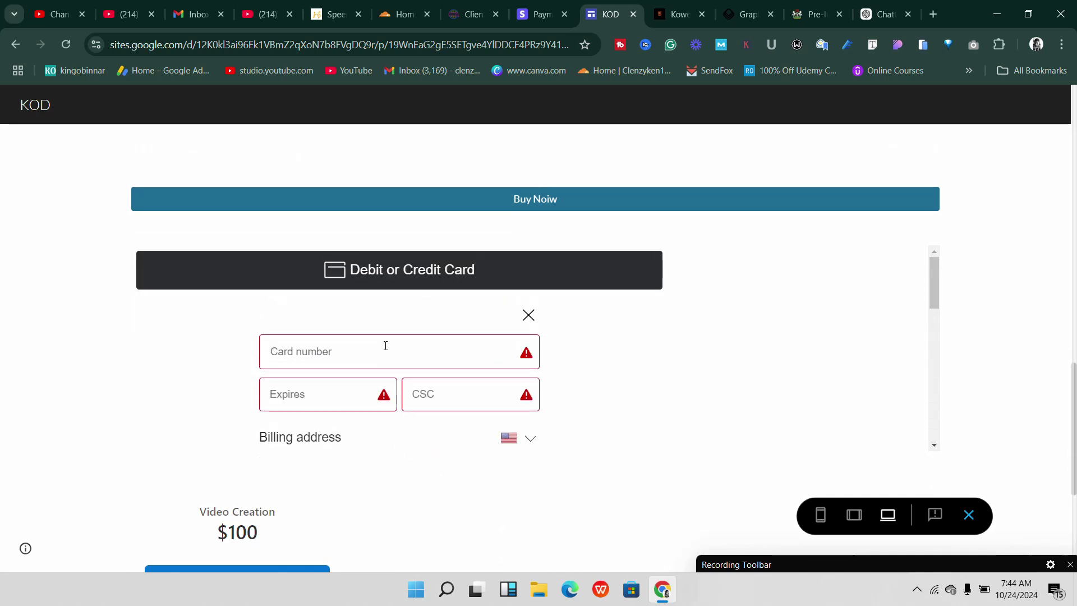
pyautogui.scroll(-2, 359, 351)
pyautogui.scroll(-8, 342, 356)
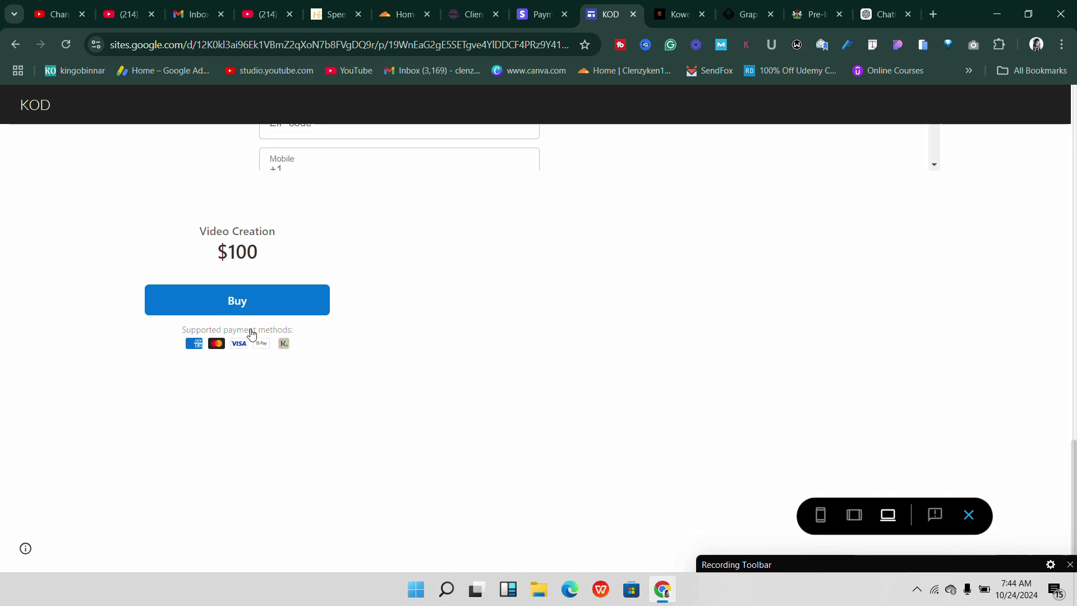
pyautogui.scroll(3, 351, 333)
pyautogui.scroll(1, 360, 288)
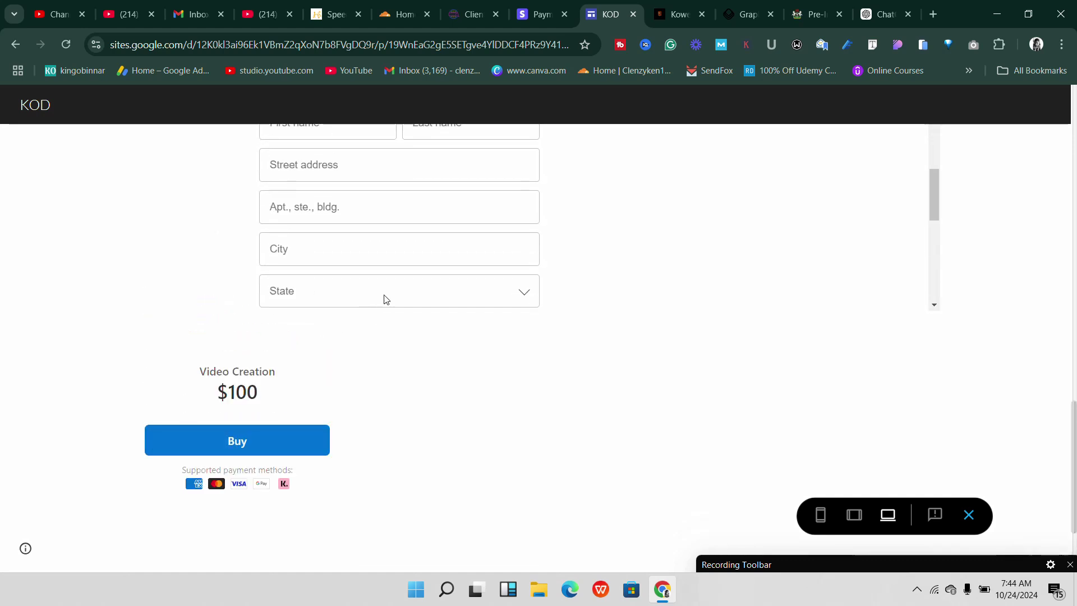
pyautogui.scroll(-1, 387, 291)
pyautogui.scroll(-4, 414, 272)
pyautogui.scroll(4, 447, 267)
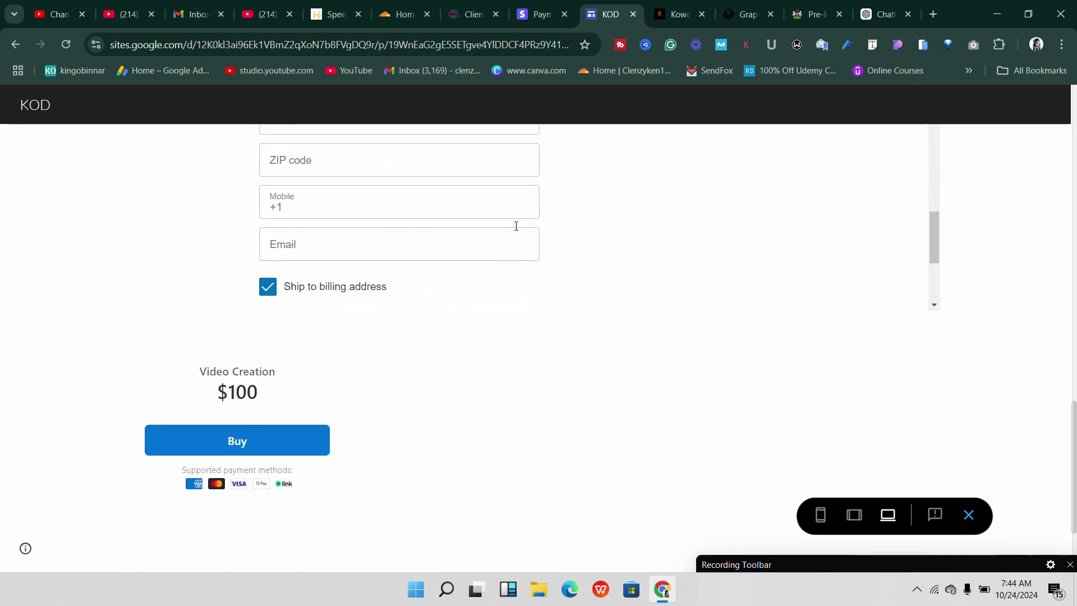
pyautogui.scroll(3, 414, 243)
pyautogui.scroll(-5, 459, 243)
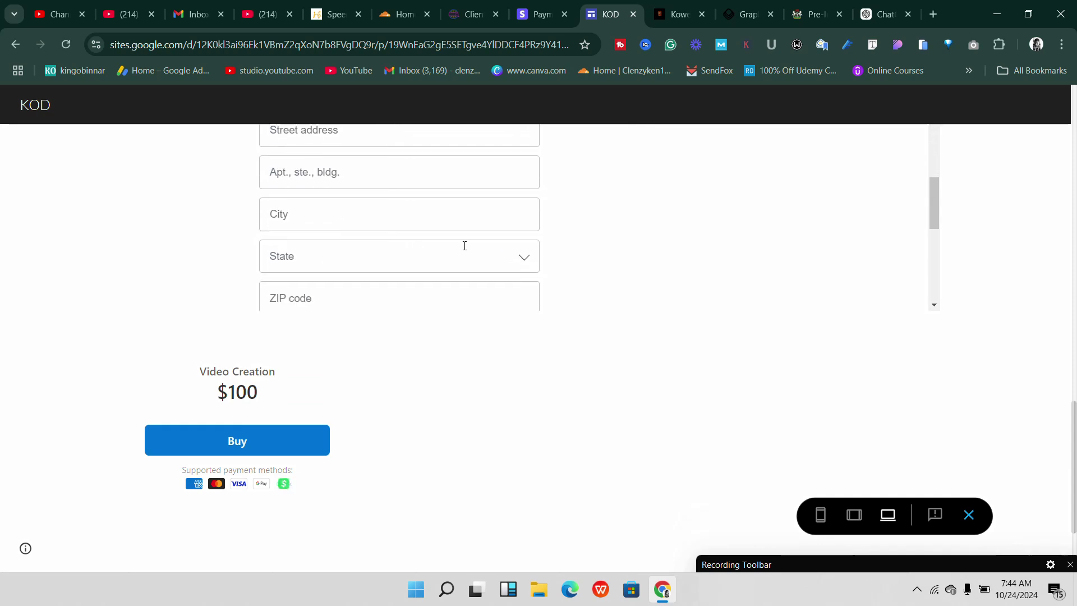
pyautogui.scroll(-2, 464, 247)
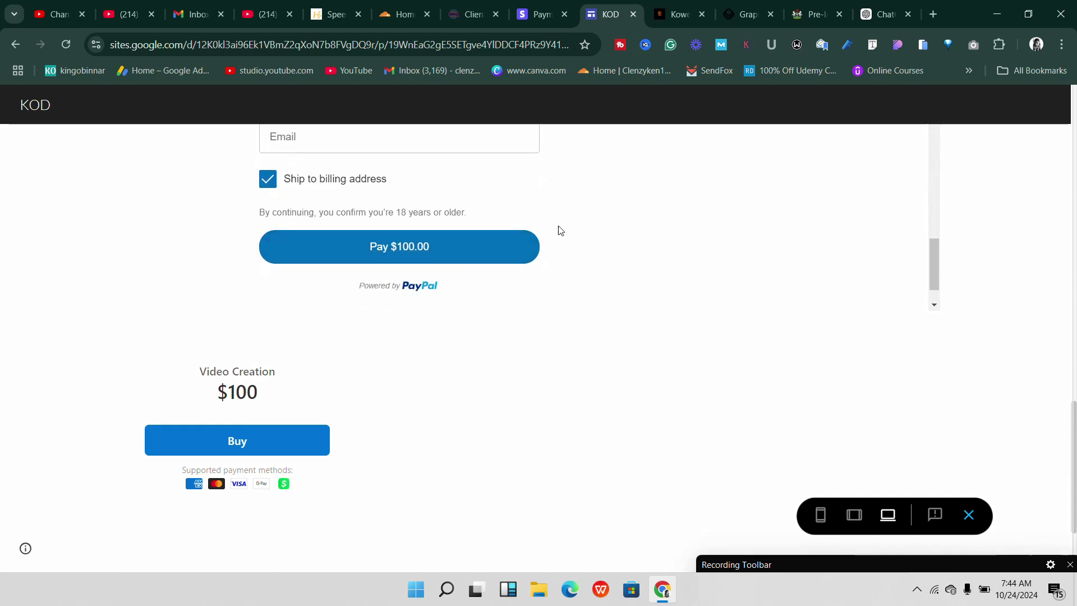
pyautogui.scroll(-1, 432, 356)
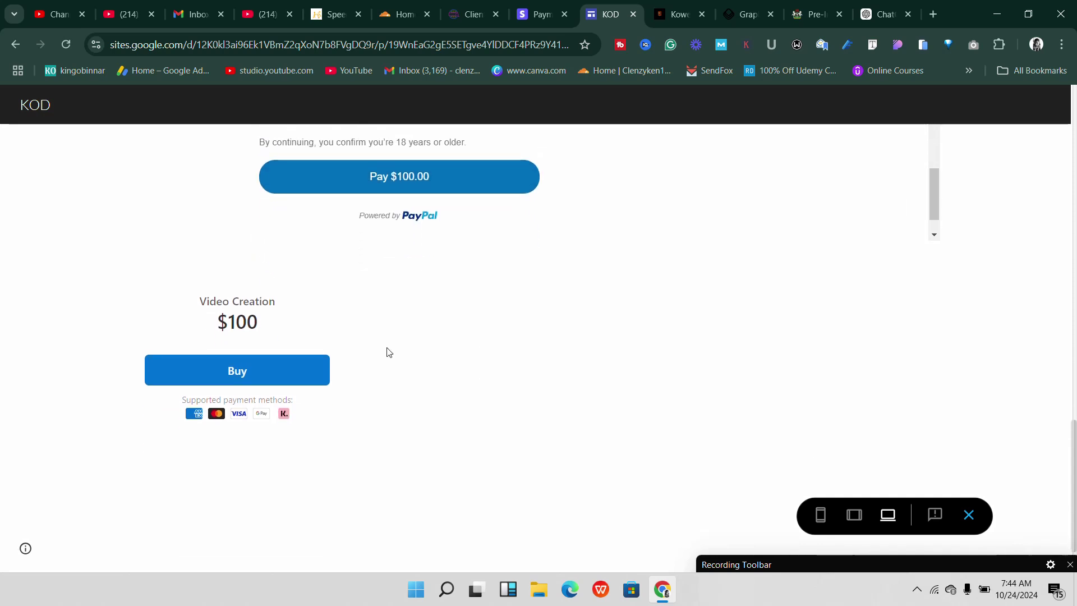
pyautogui.scroll(2, 387, 351)
pyautogui.scroll(2, 541, 380)
pyautogui.scroll(6, 659, 387)
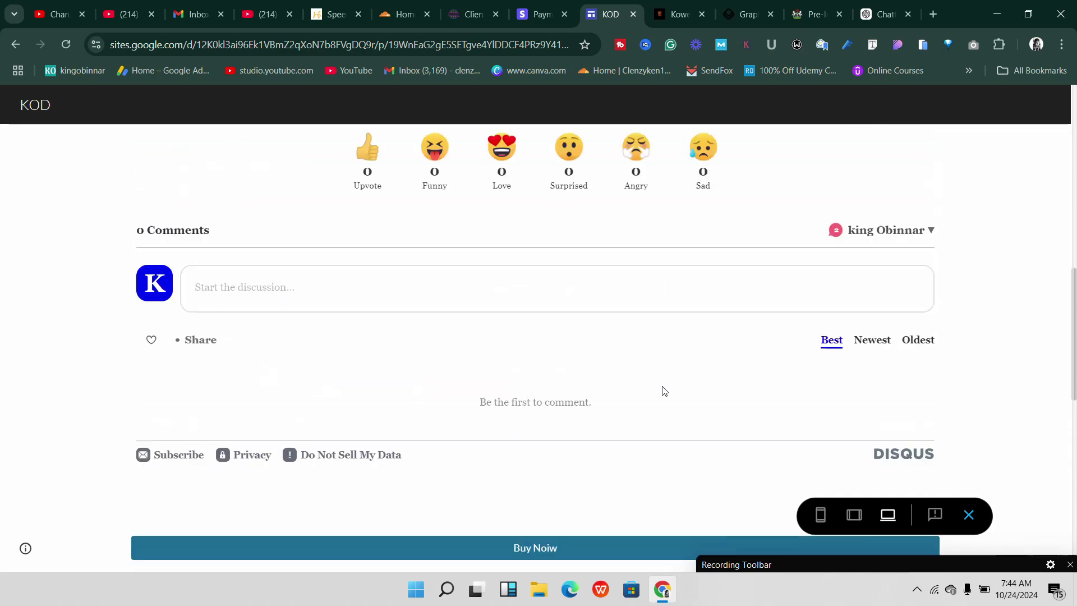
pyautogui.scroll(-6, 656, 390)
pyautogui.scroll(8, 594, 389)
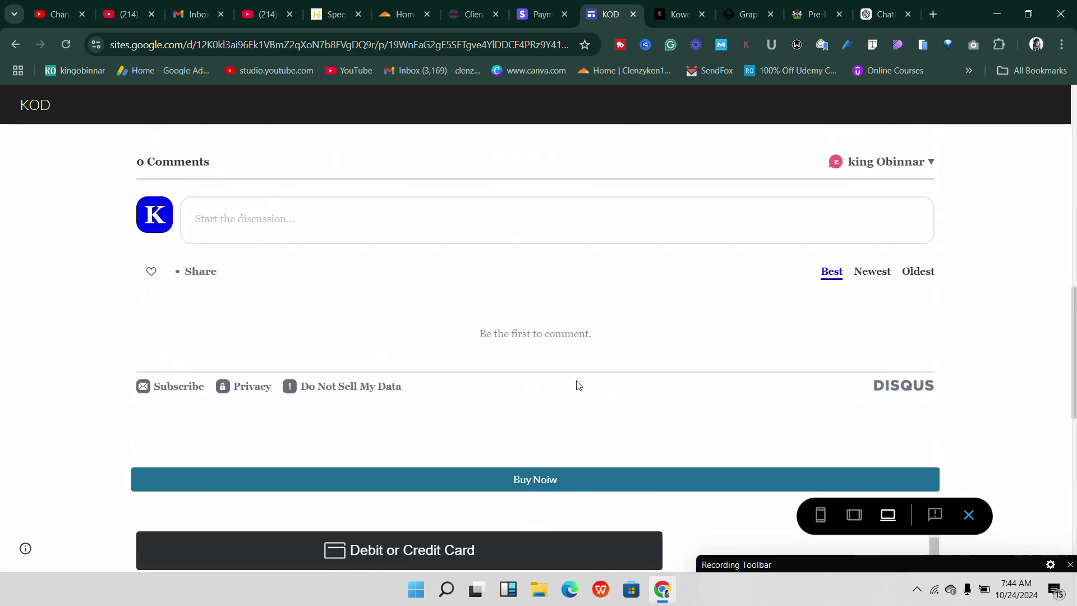
pyautogui.scroll(5, 302, 393)
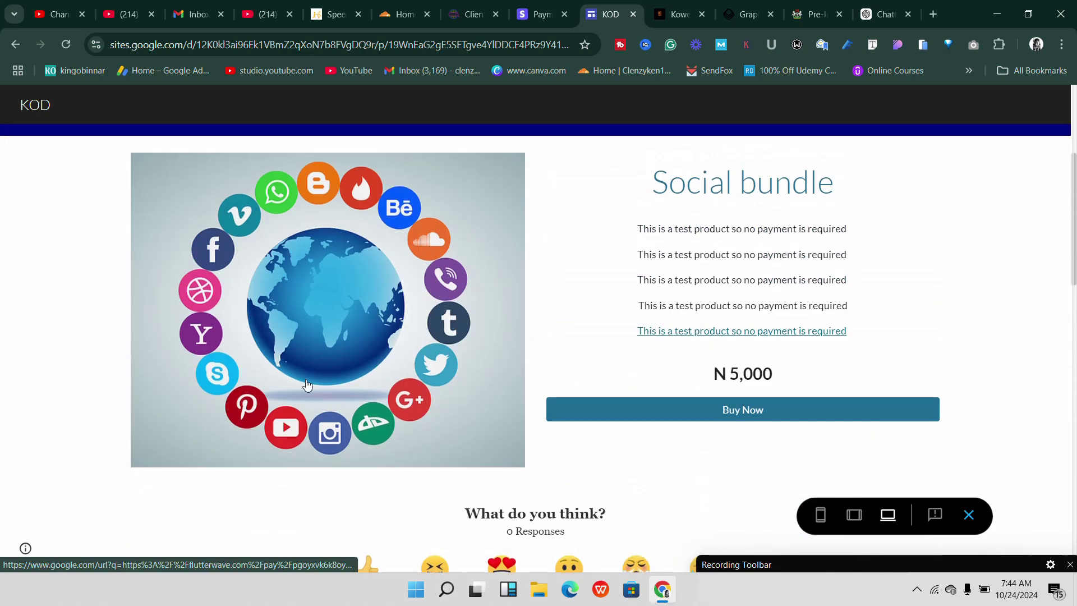
pyautogui.scroll(5, 493, 392)
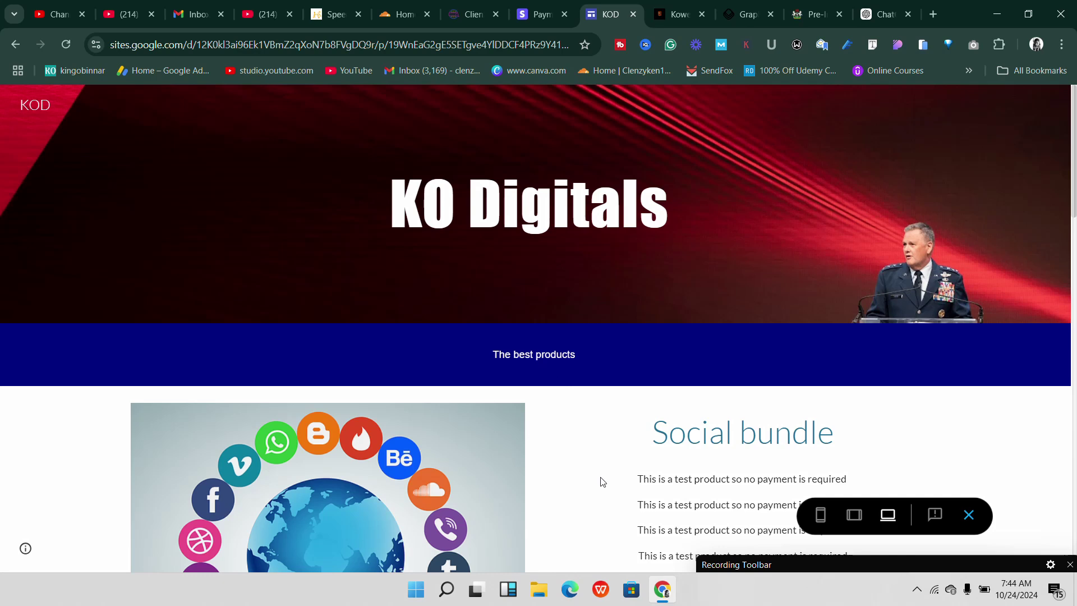